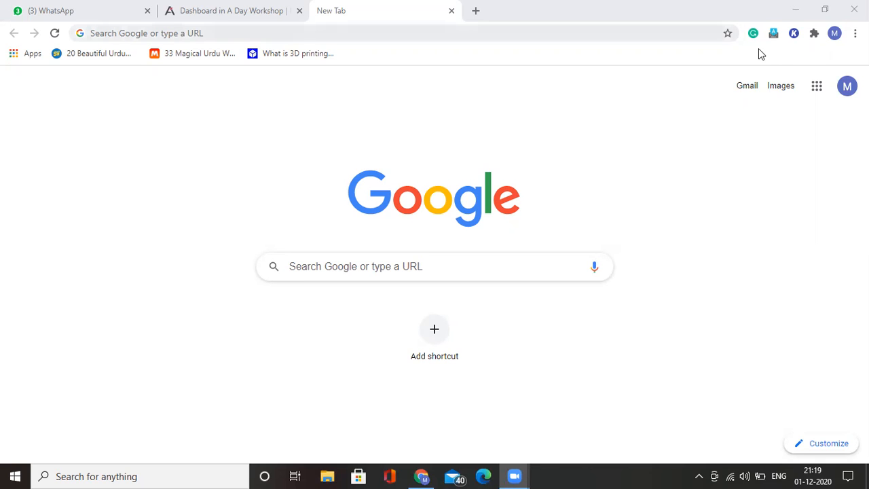
Open classroom.google.com and switch to the vishwajyot.com account that has the orange M avatar.
{"action": "key", "text": "ctrl+l"}
{"action": "type", "text": "classr"}
{"action": "key", "text": "Right"}
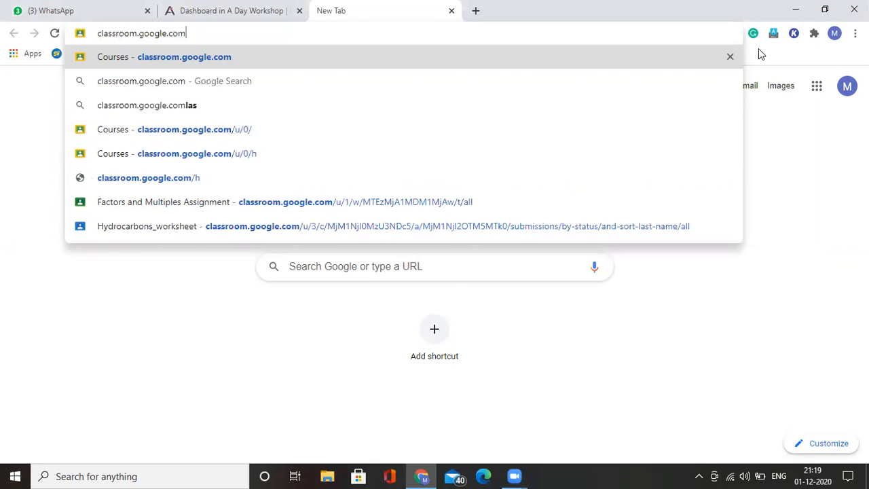
{"action": "key", "text": "Return"}
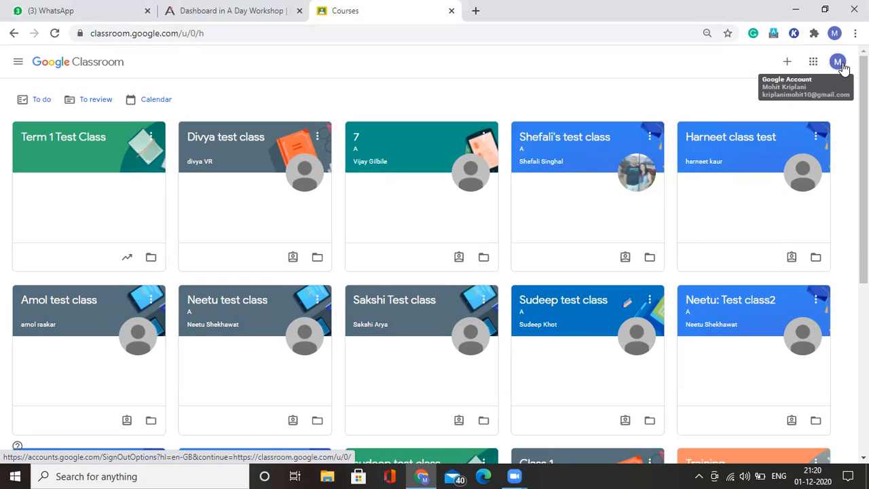
{"action": "left_click", "coordinate": [841, 64]}
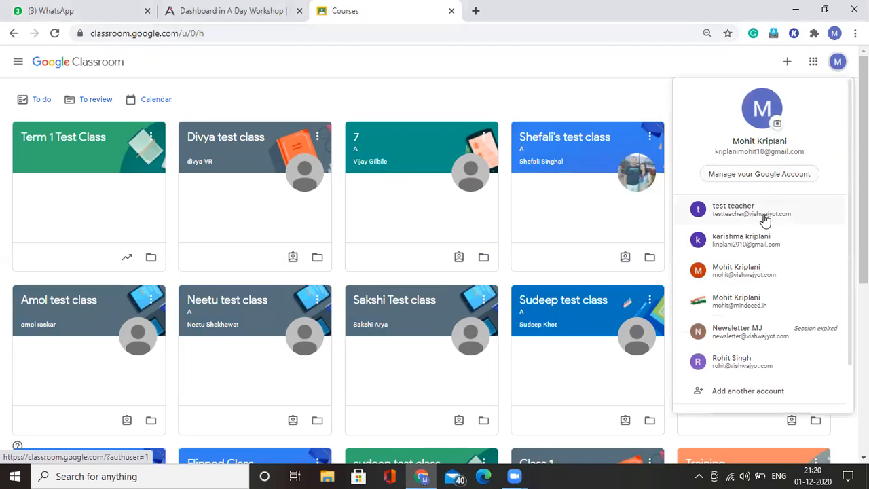
{"action": "left_click", "coordinate": [755, 285]}
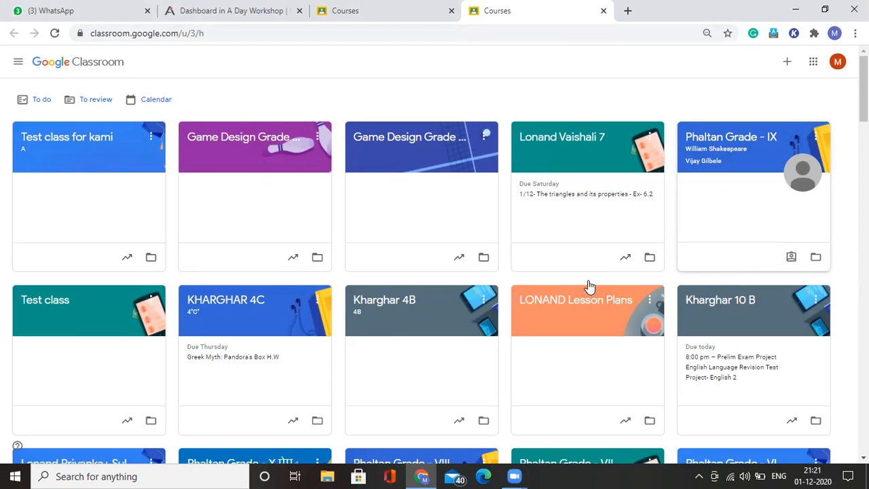
Open the Classwork page of Test class for kami and look over the types of classwork that can be created.
{"action": "left_click", "coordinate": [104, 160]}
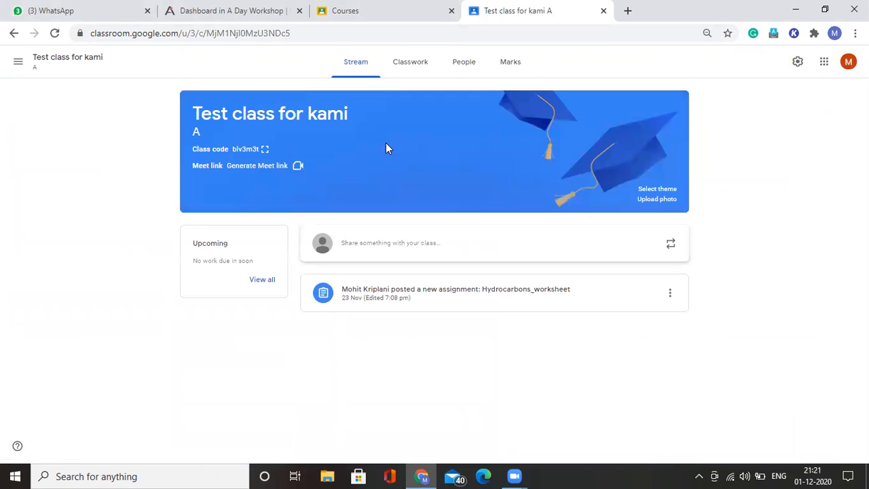
{"action": "left_click", "coordinate": [405, 80]}
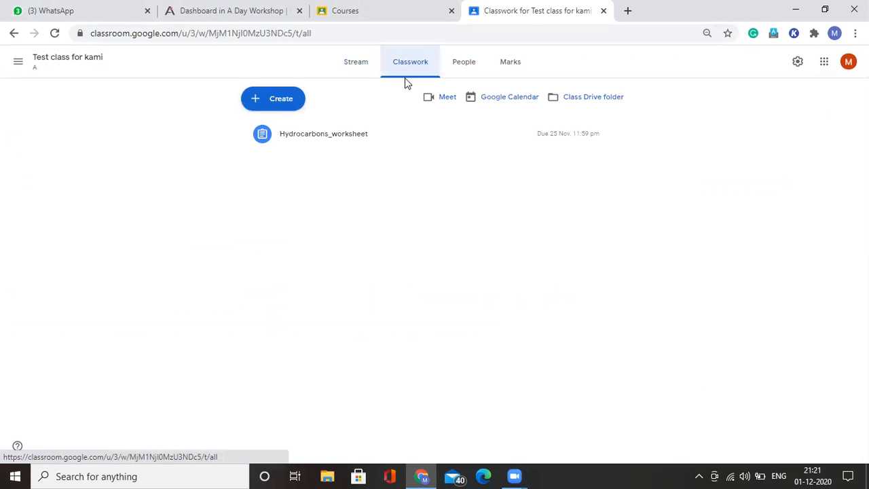
{"action": "left_click", "coordinate": [277, 107]}
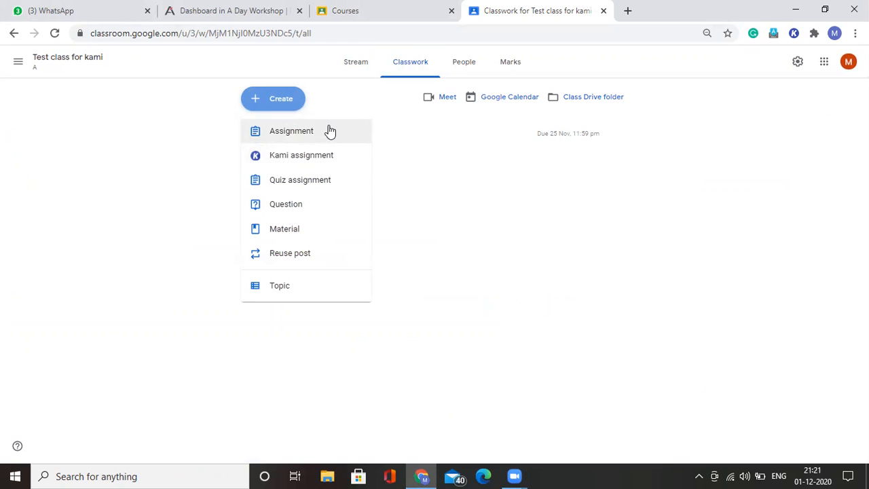
{"action": "left_click", "coordinate": [435, 196]}
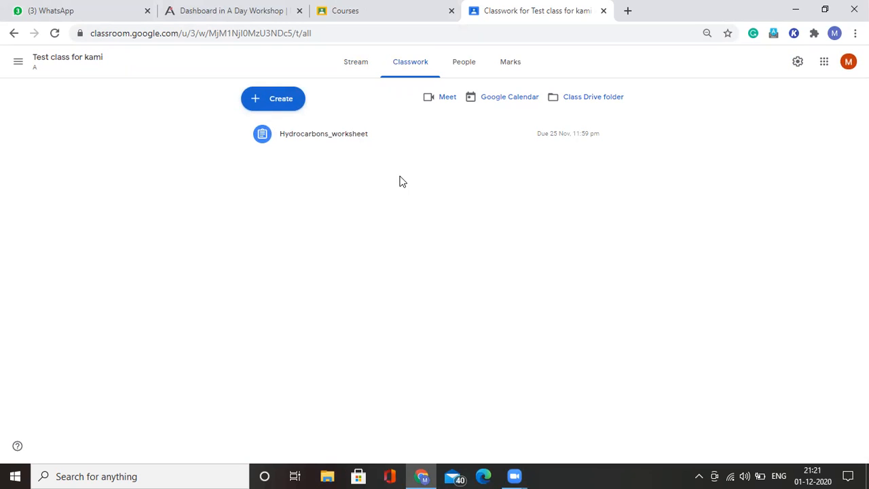
Open the handed-in Chemistry Worksheet.pdf from the student work of the Hydrocarbons_worksheet assignment.
{"action": "left_click", "coordinate": [370, 146]}
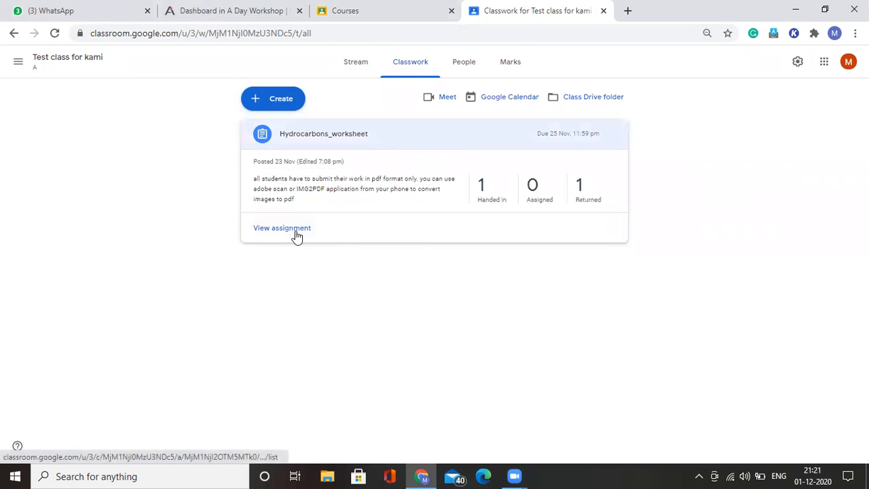
{"action": "left_click", "coordinate": [296, 231]}
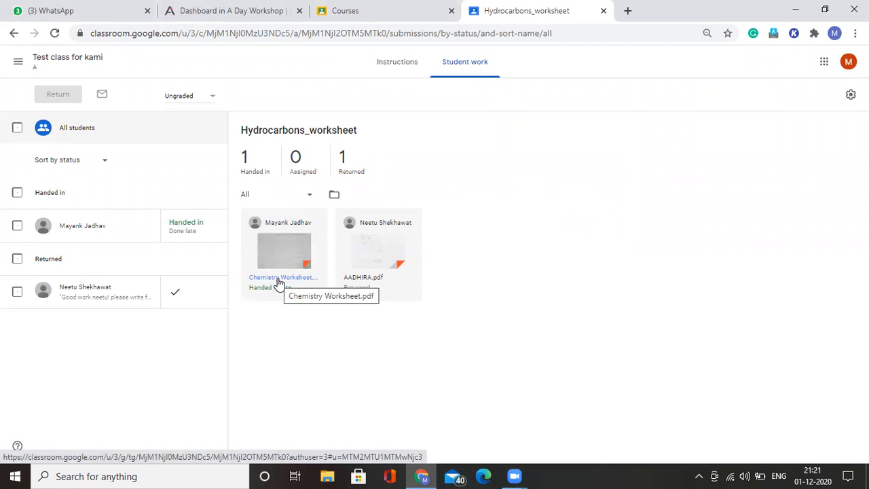
{"action": "left_click", "coordinate": [278, 283]}
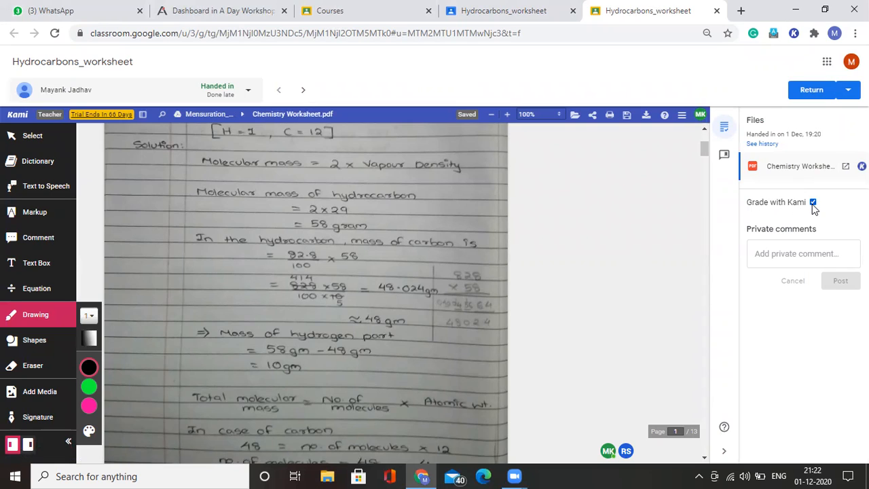
Turn Grade with Kami off and on again for the submission, returning to the start of page 1.
{"action": "left_click", "coordinate": [812, 204]}
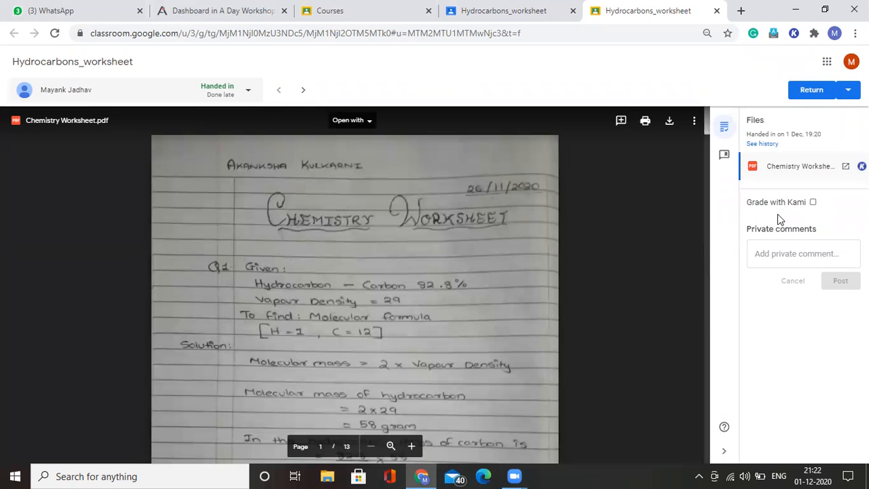
{"action": "left_click", "coordinate": [813, 203]}
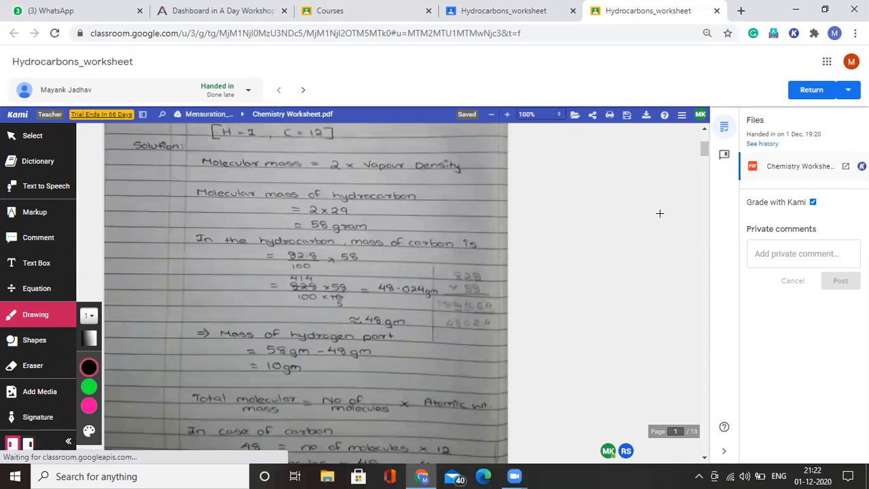
{"action": "scroll", "coordinate": [660, 213], "scroll_direction": "up", "scroll_amount": 3}
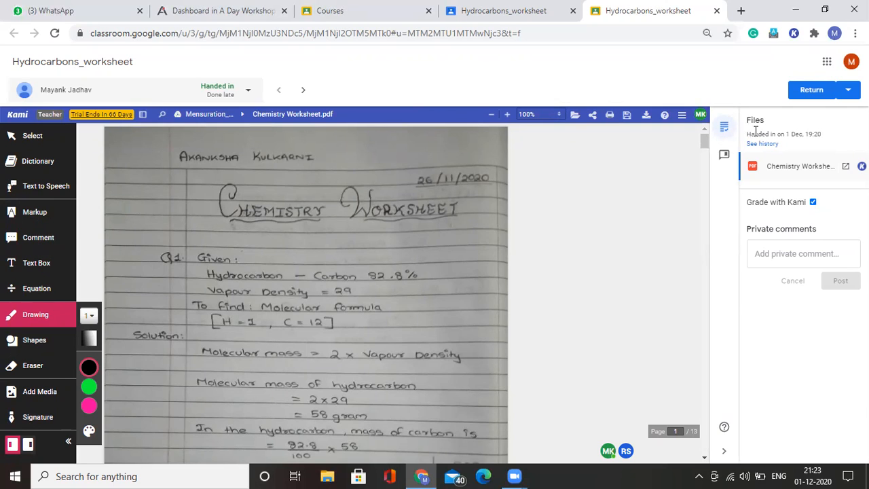
Rotate the worksheet clockwise and back counterclockwise twice, and look over page 1 in its original orientation.
{"action": "left_click", "coordinate": [682, 117]}
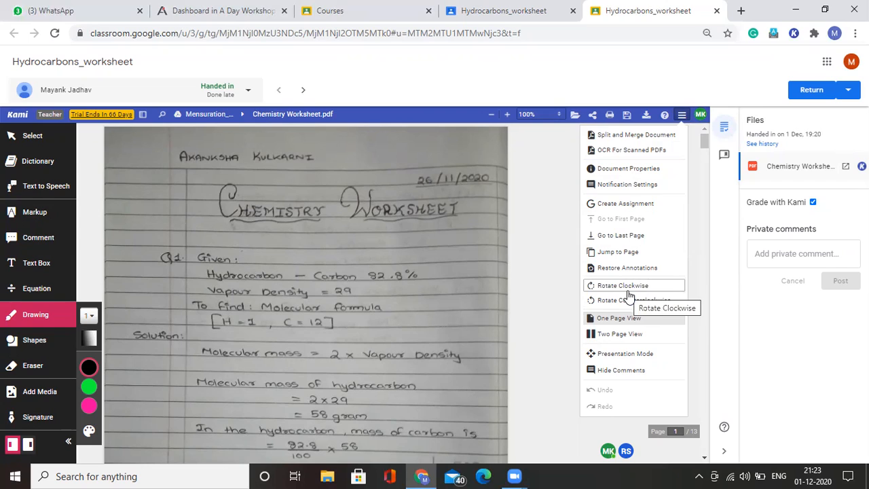
{"action": "left_click", "coordinate": [681, 114]}
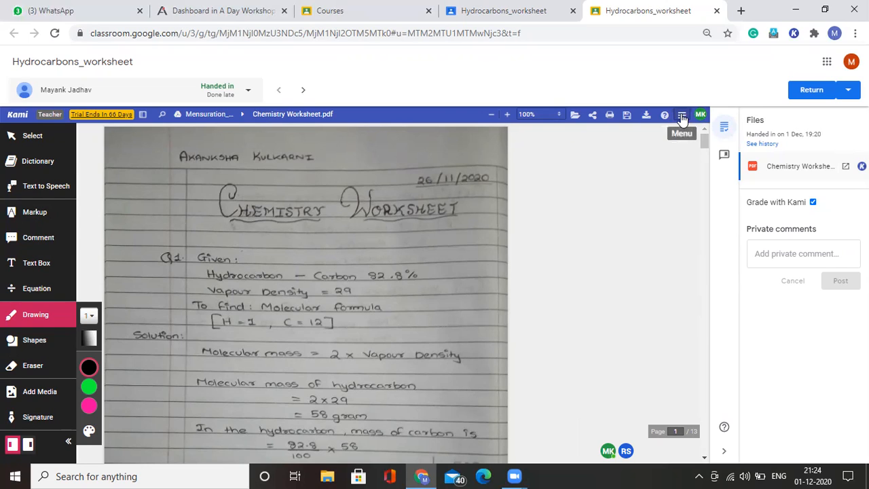
{"action": "left_click", "coordinate": [681, 114]}
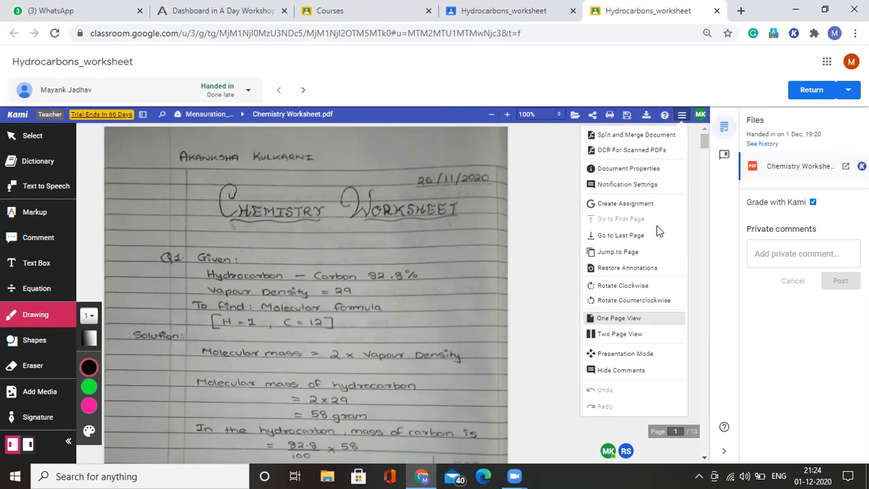
{"action": "left_click", "coordinate": [644, 288]}
{"action": "left_click", "coordinate": [644, 301]}
{"action": "left_click", "coordinate": [648, 287]}
{"action": "left_click", "coordinate": [648, 303]}
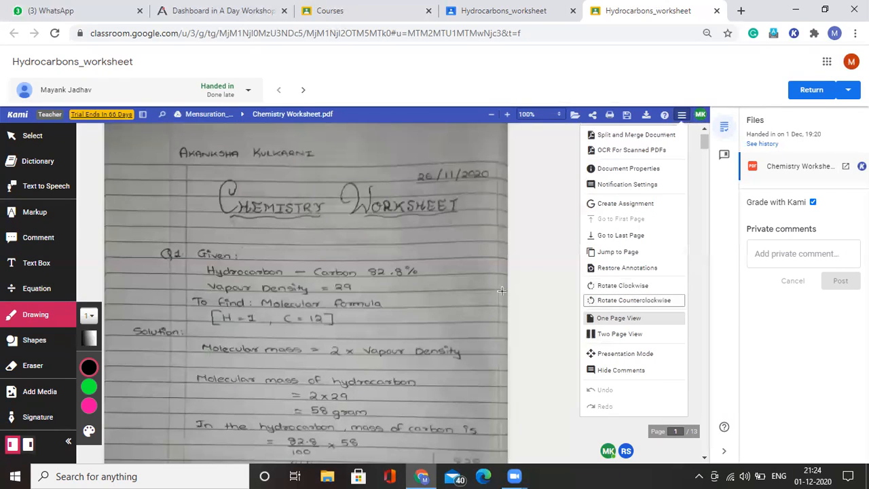
{"action": "scroll", "coordinate": [483, 319], "scroll_direction": "down", "scroll_amount": 2}
{"action": "scroll", "coordinate": [483, 319], "scroll_direction": "down", "scroll_amount": 1}
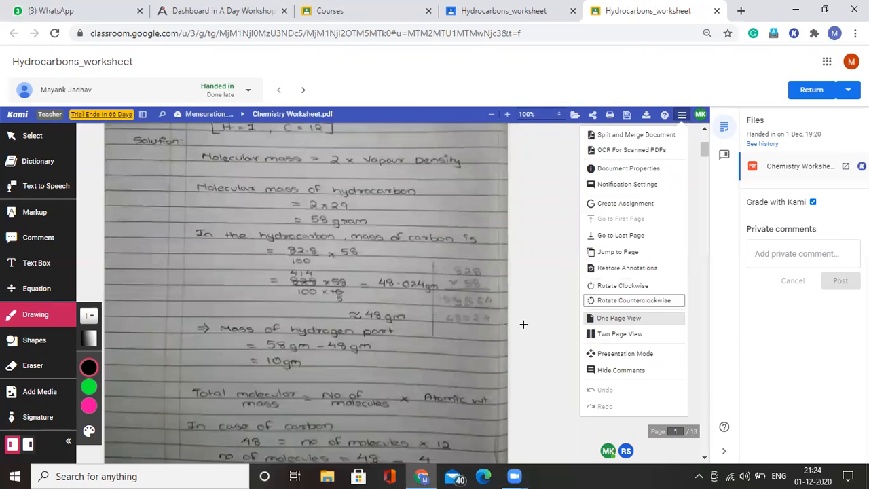
{"action": "scroll", "coordinate": [537, 313], "scroll_direction": "down", "scroll_amount": 2}
{"action": "scroll", "coordinate": [522, 329], "scroll_direction": "up", "scroll_amount": 5}
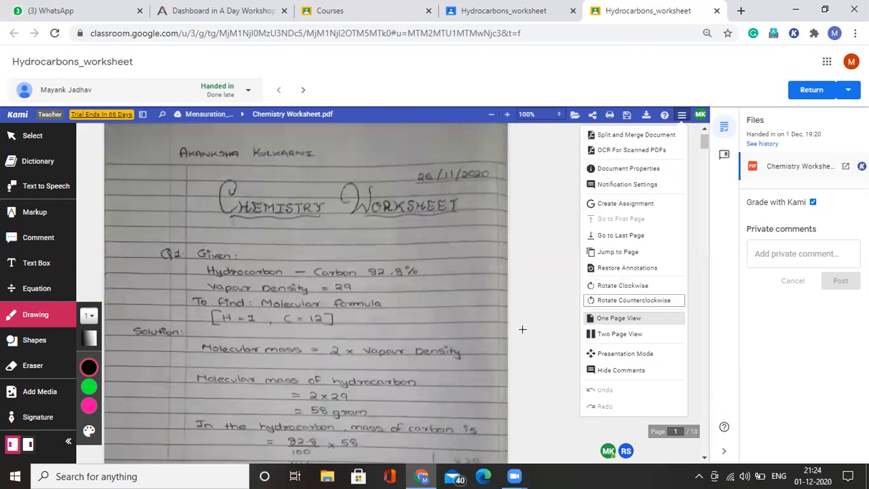
{"action": "left_click", "coordinate": [543, 272]}
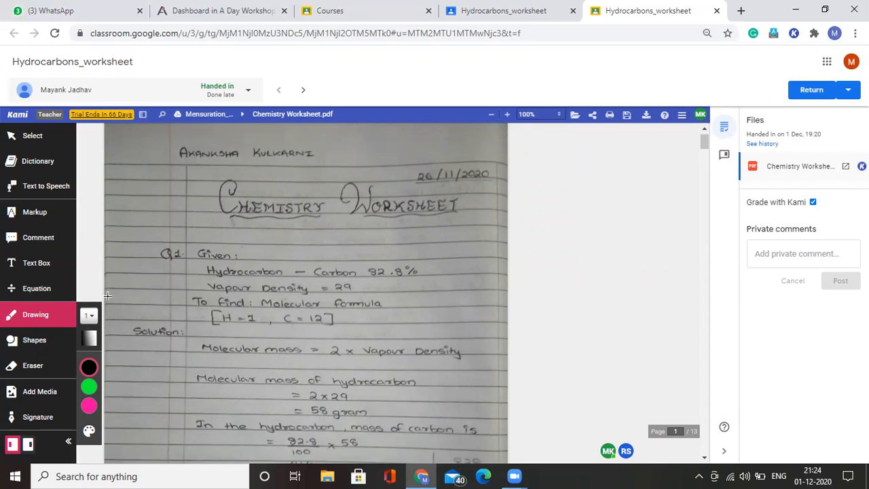
Draw green freehand check marks beside the 10 gm result and the carbon molecule count of 4 on page 1.
{"action": "left_click", "coordinate": [50, 325]}
{"action": "left_click", "coordinate": [51, 324]}
{"action": "scroll", "coordinate": [377, 323], "scroll_direction": "down", "scroll_amount": 1}
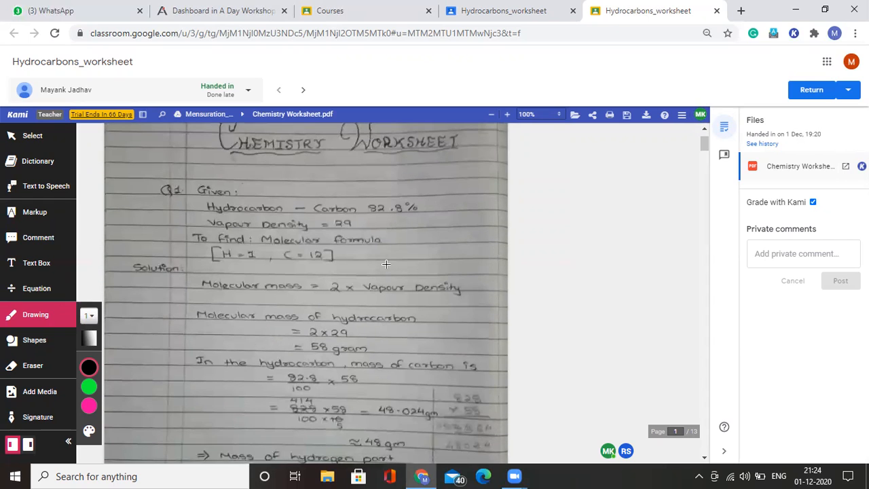
{"action": "scroll", "coordinate": [373, 272], "scroll_direction": "down", "scroll_amount": 2}
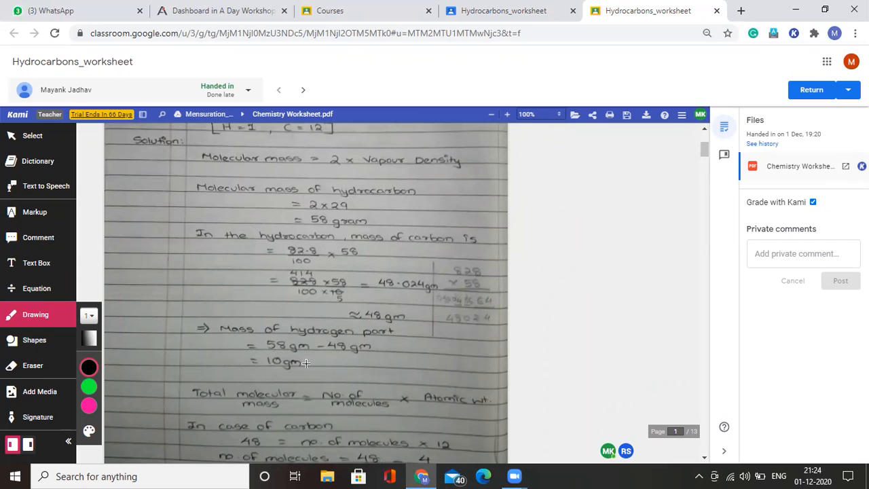
{"action": "mouse_move", "coordinate": [94, 410]}
{"action": "left_click", "coordinate": [138, 370]}
{"action": "mouse_move", "coordinate": [348, 372]}
{"action": "left_mouse_down"}
{"action": "mouse_move", "coordinate": [371, 376]}
{"action": "mouse_move", "coordinate": [412, 354]}
{"action": "mouse_move", "coordinate": [436, 353]}
{"action": "mouse_move", "coordinate": [467, 330]}
{"action": "left_mouse_up"}
{"action": "scroll", "coordinate": [401, 385], "scroll_direction": "down", "scroll_amount": 2}
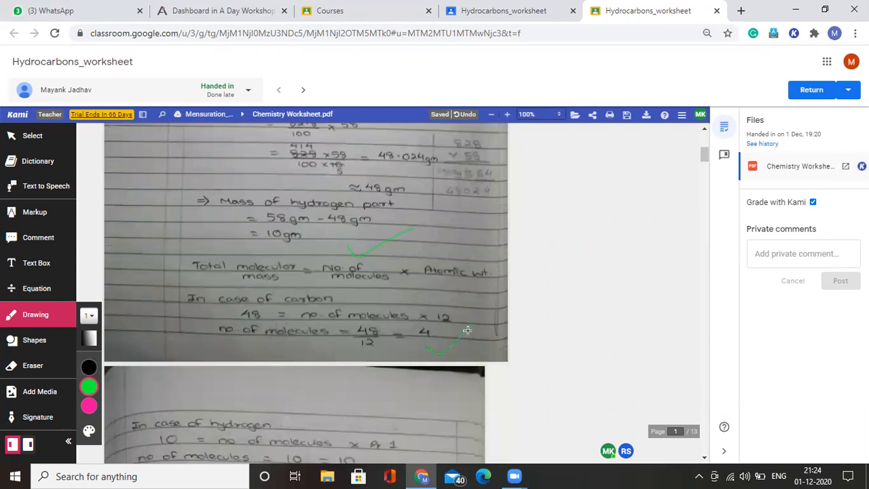
Draw green check marks on page 2 beside the boxed C4H10 answer and the Q2 "To find: Empirical formula" line.
{"action": "scroll", "coordinate": [467, 330], "scroll_direction": "down", "scroll_amount": 4}
{"action": "scroll", "coordinate": [399, 311], "scroll_direction": "up", "scroll_amount": 1}
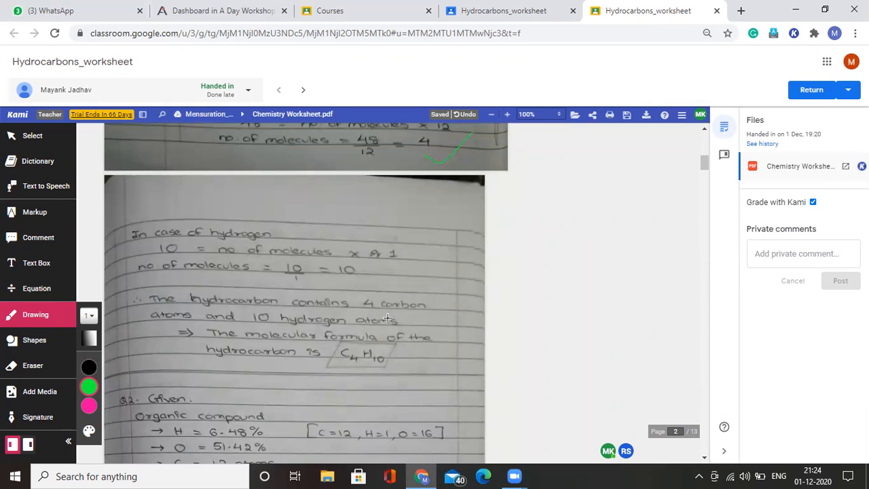
{"action": "scroll", "coordinate": [387, 318], "scroll_direction": "down", "scroll_amount": 1}
{"action": "left_click_drag", "start_coordinate": [406, 295], "coordinate": [453, 279]}
{"action": "scroll", "coordinate": [367, 319], "scroll_direction": "down", "scroll_amount": 1}
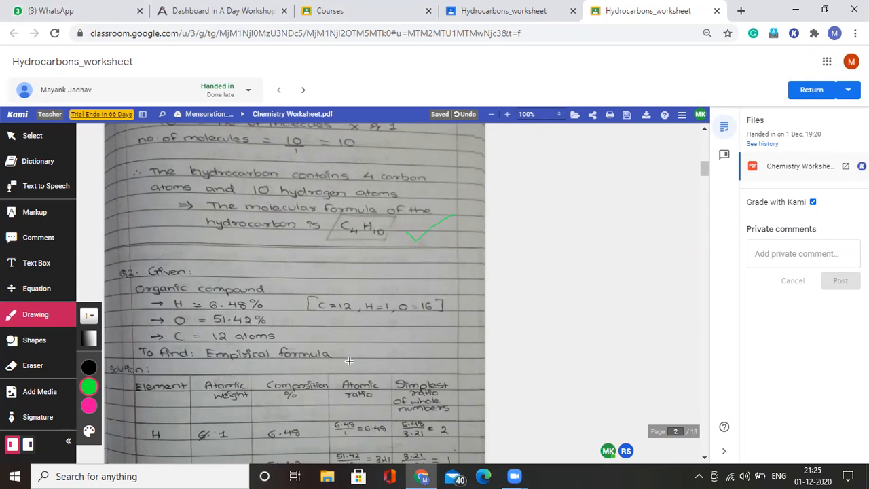
{"action": "left_click_drag", "start_coordinate": [346, 360], "coordinate": [403, 338]}
Set the drawing colour to red and draw cross marks beside the H:O:C ratio on page 2 and the boxed C12H24O12 answer on page 3.
{"action": "left_click", "coordinate": [98, 414]}
{"action": "left_click", "coordinate": [114, 392]}
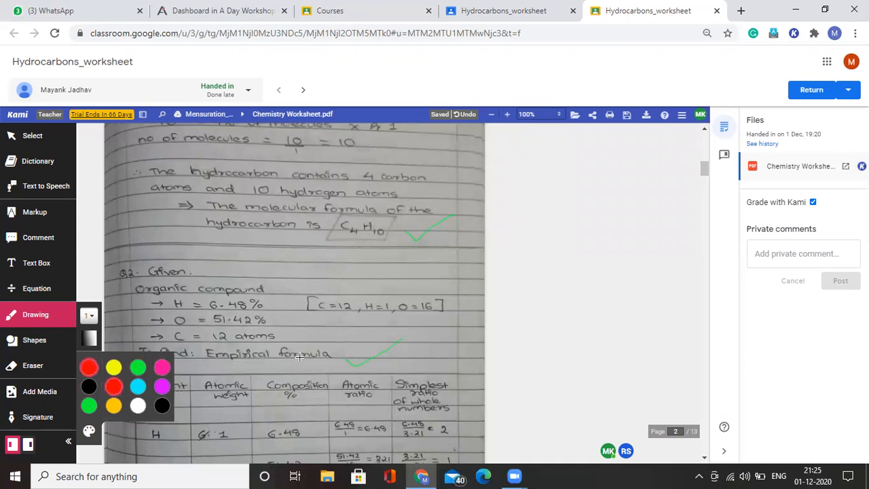
{"action": "scroll", "coordinate": [387, 365], "scroll_direction": "down", "scroll_amount": 2}
{"action": "scroll", "coordinate": [414, 389], "scroll_direction": "down", "scroll_amount": 1}
{"action": "mouse_move", "coordinate": [418, 364]}
{"action": "left_mouse_down"}
{"action": "mouse_move", "coordinate": [395, 377]}
{"action": "mouse_move", "coordinate": [423, 384]}
{"action": "left_mouse_up"}
{"action": "scroll", "coordinate": [452, 369], "scroll_direction": "down", "scroll_amount": 1}
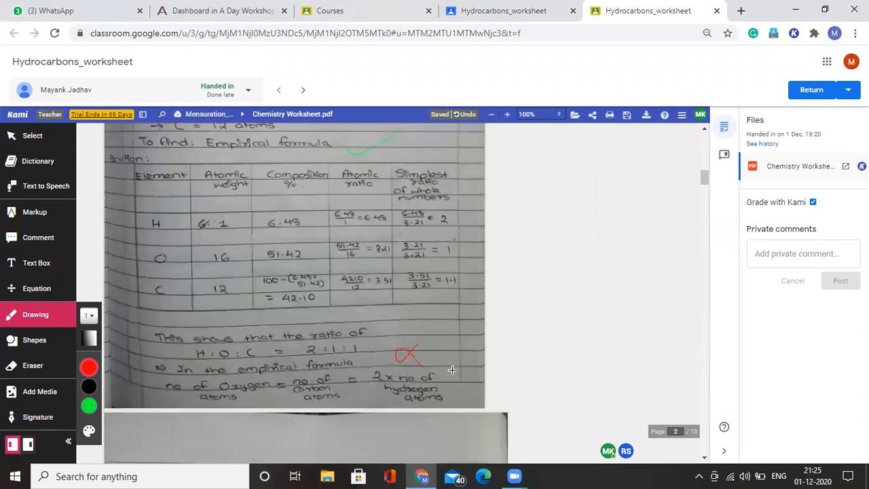
{"action": "scroll", "coordinate": [452, 369], "scroll_direction": "down", "scroll_amount": 4}
{"action": "mouse_move", "coordinate": [406, 319]}
{"action": "left_mouse_down"}
{"action": "mouse_move", "coordinate": [383, 326]}
{"action": "mouse_move", "coordinate": [405, 343]}
{"action": "left_mouse_up"}
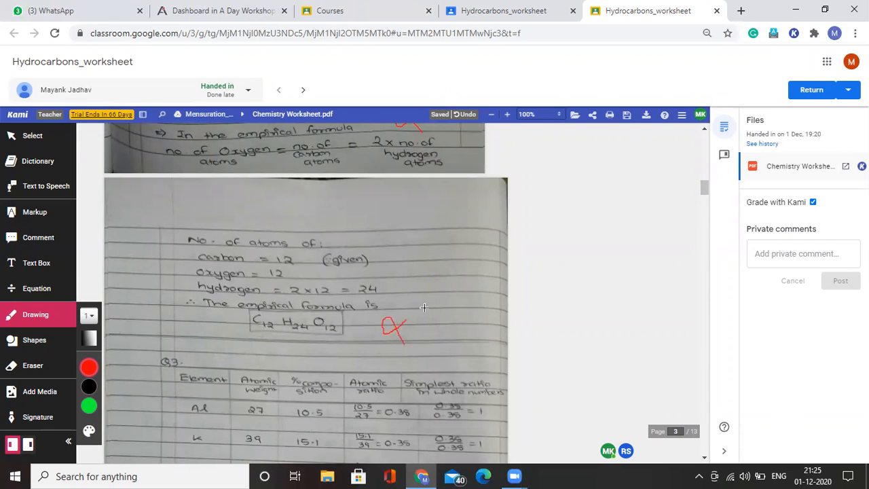
Erase the red cross marks beside the C12H24O12 answer and the H:O:C ratio.
{"action": "left_click", "coordinate": [39, 370]}
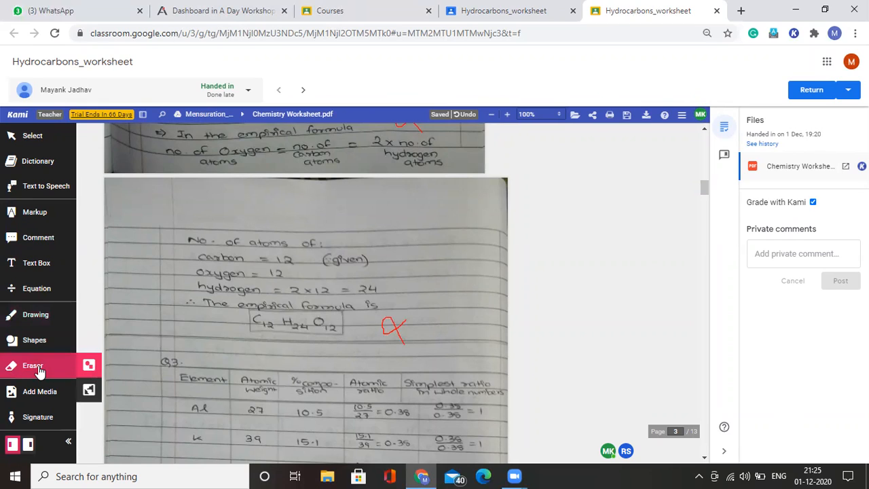
{"action": "left_click", "coordinate": [402, 317]}
{"action": "scroll", "coordinate": [403, 303], "scroll_direction": "up", "scroll_amount": 3}
{"action": "left_click", "coordinate": [406, 309]}
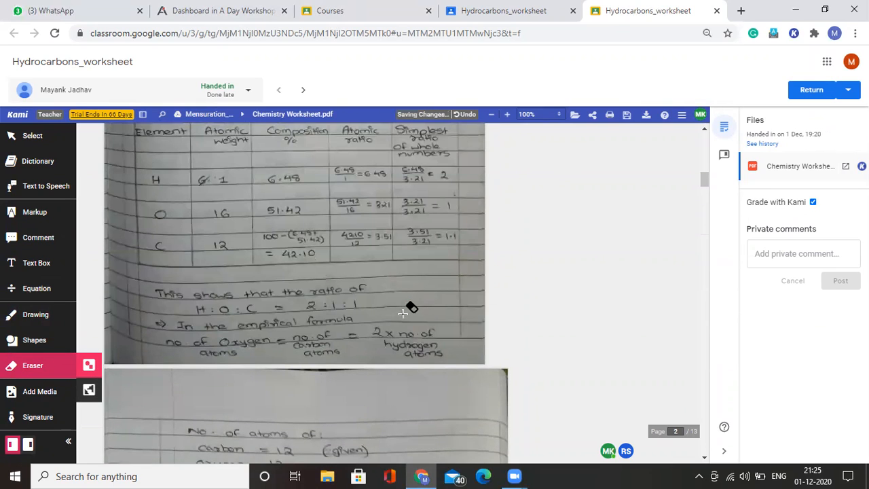
Draw a red freehand check mark beside the boxed C12H24O12 answer on page 3.
{"action": "scroll", "coordinate": [424, 313], "scroll_direction": "down", "scroll_amount": 2}
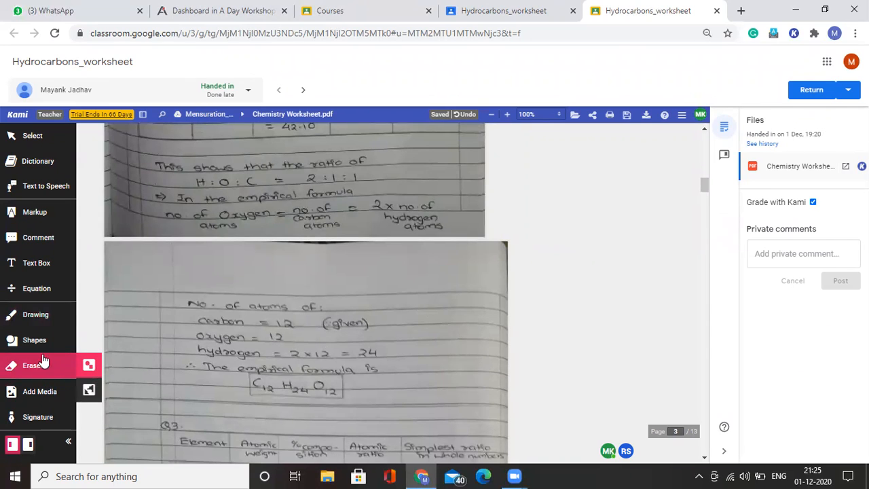
{"action": "scroll", "coordinate": [163, 311], "scroll_direction": "up", "scroll_amount": 2}
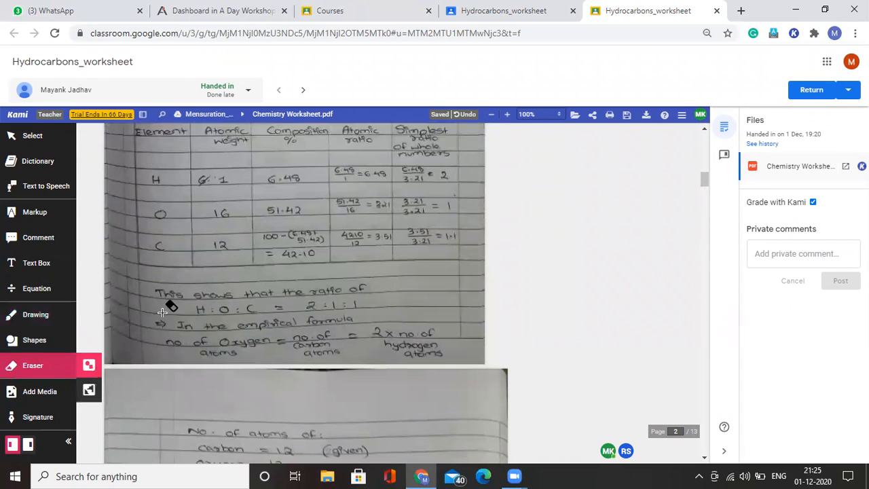
{"action": "left_click", "coordinate": [38, 315]}
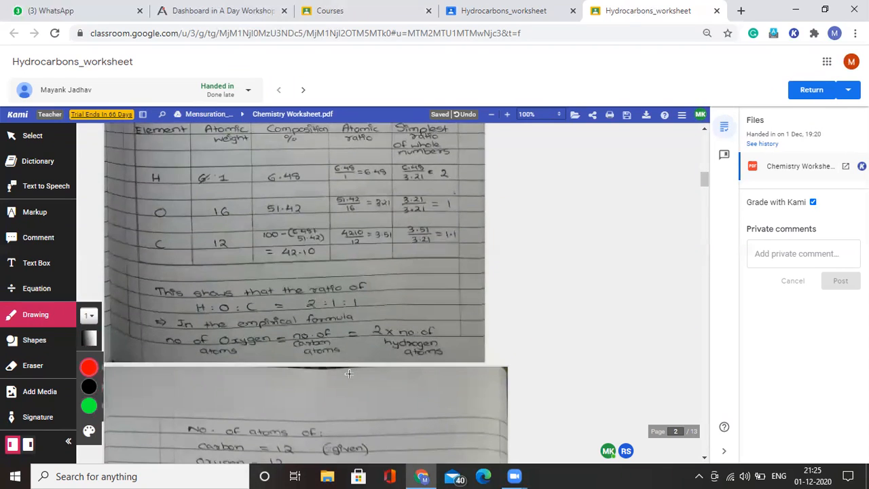
{"action": "scroll", "coordinate": [392, 359], "scroll_direction": "down", "scroll_amount": 3}
{"action": "left_click_drag", "start_coordinate": [383, 332], "coordinate": [431, 306]}
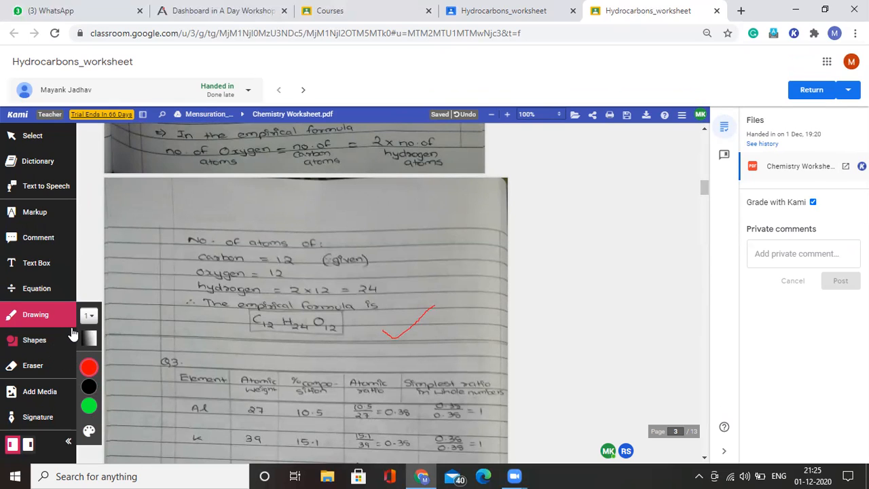
Turn the red check mark beside the boxed C12H24O12 answer into a cross and add the text "wrong calculation. check your answer" below it.
{"action": "mouse_move", "coordinate": [386, 331]}
{"action": "left_mouse_down"}
{"action": "mouse_move", "coordinate": [394, 316]}
{"action": "mouse_move", "coordinate": [418, 349]}
{"action": "left_mouse_up"}
{"action": "left_click", "coordinate": [43, 267]}
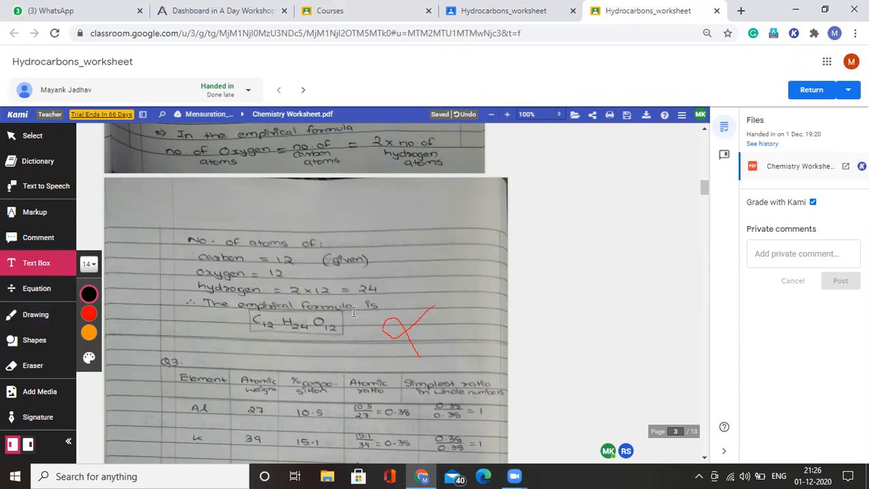
{"action": "left_click", "coordinate": [377, 357]}
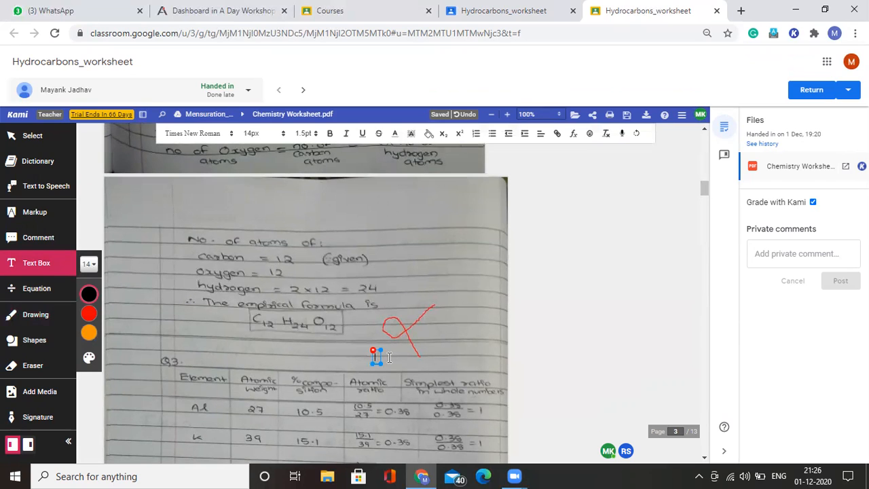
{"action": "left_click", "coordinate": [49, 267]}
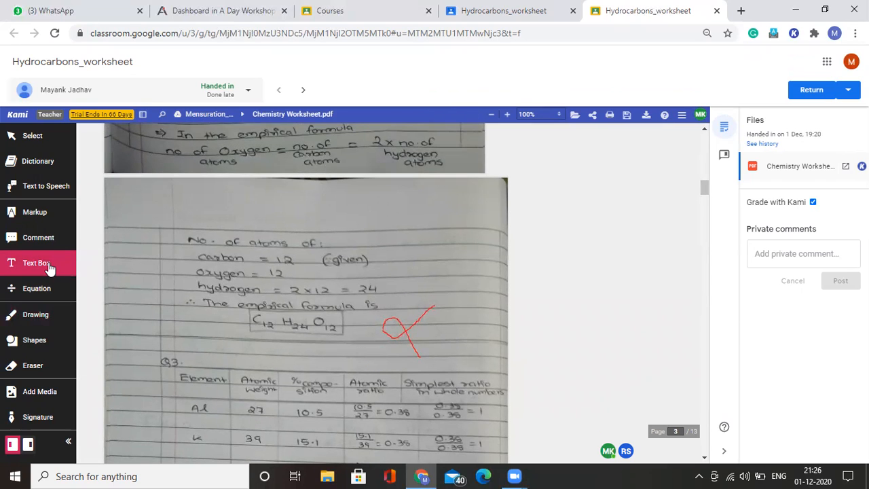
{"action": "left_click", "coordinate": [375, 354]}
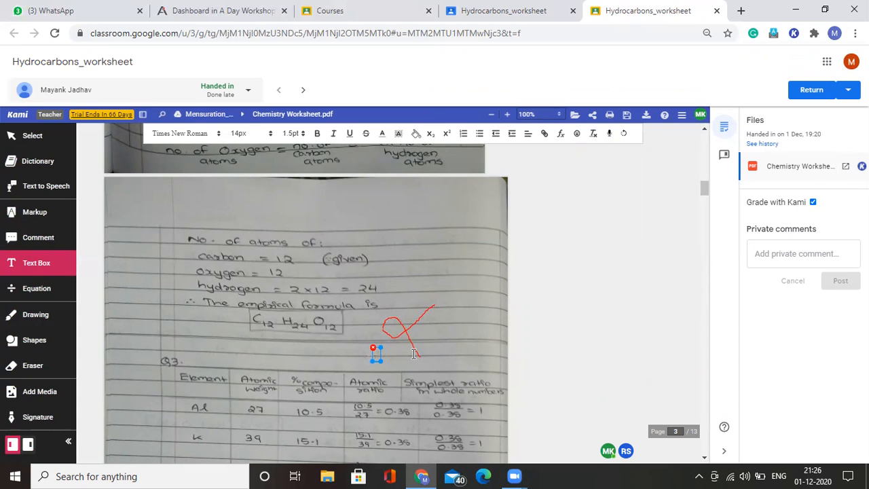
{"action": "scroll", "coordinate": [414, 353], "scroll_direction": "down", "scroll_amount": 4}
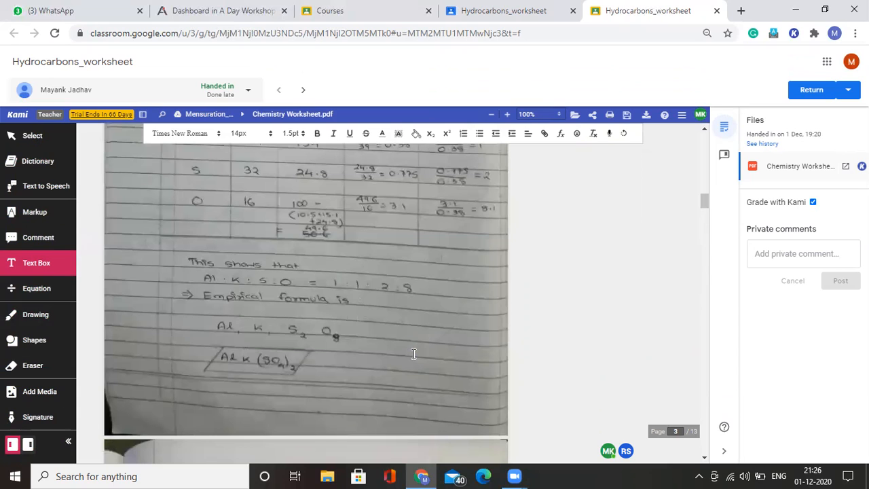
{"action": "scroll", "coordinate": [413, 353], "scroll_direction": "up", "scroll_amount": 3}
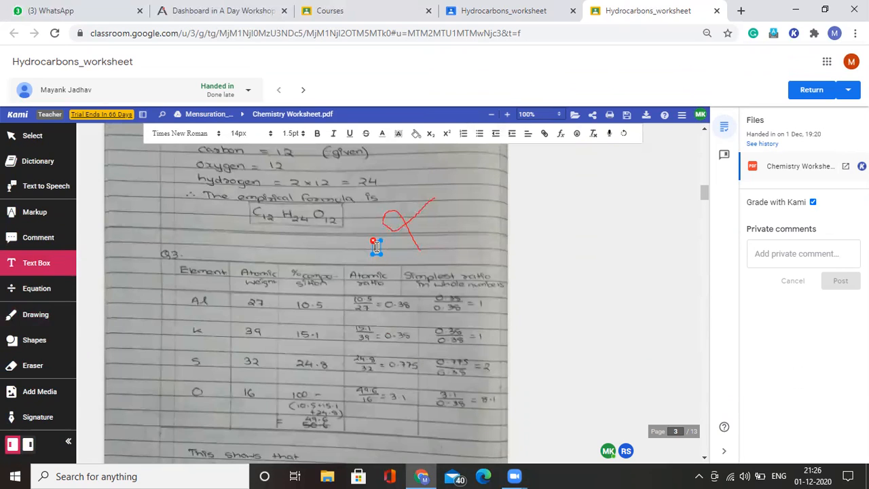
{"action": "type", "text": "wrong calculation. check your answer"}
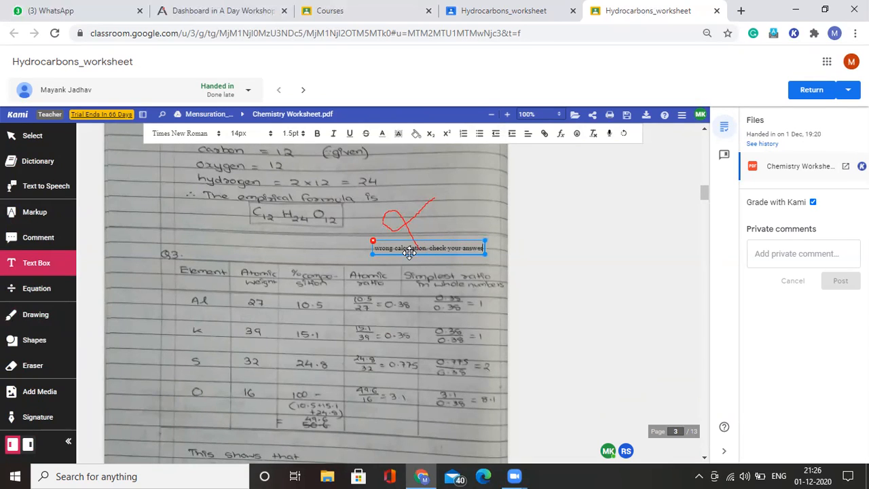
Try to enlarge the "wrong calculation" note on page 3 to 24 px and 30 px.
{"action": "left_click_drag", "start_coordinate": [376, 247], "coordinate": [485, 249]}
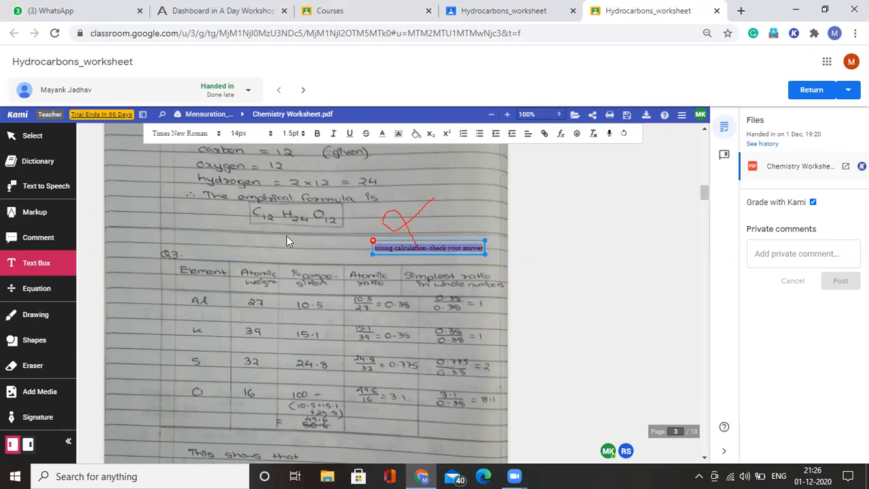
{"action": "left_click", "coordinate": [48, 265]}
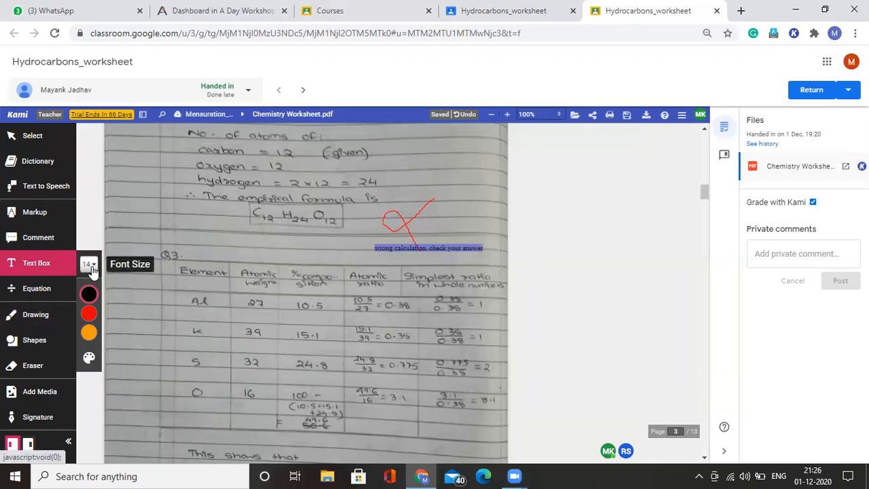
{"action": "left_click", "coordinate": [91, 265]}
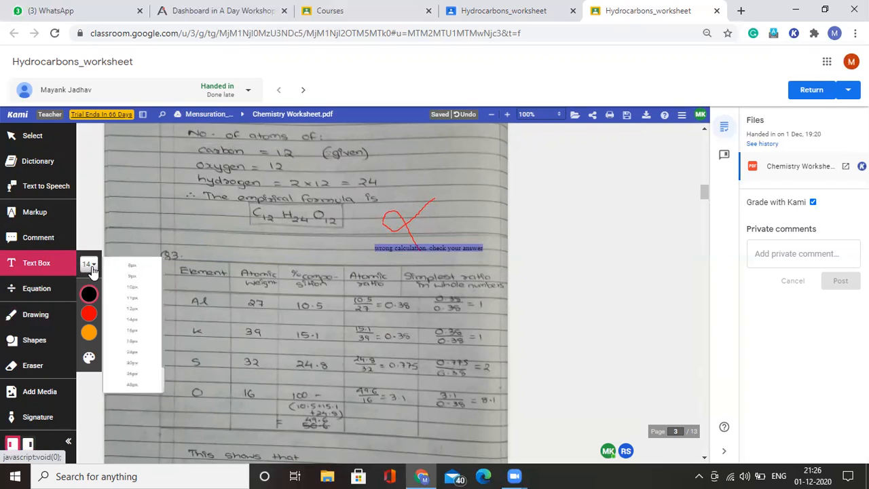
{"action": "left_click", "coordinate": [136, 371]}
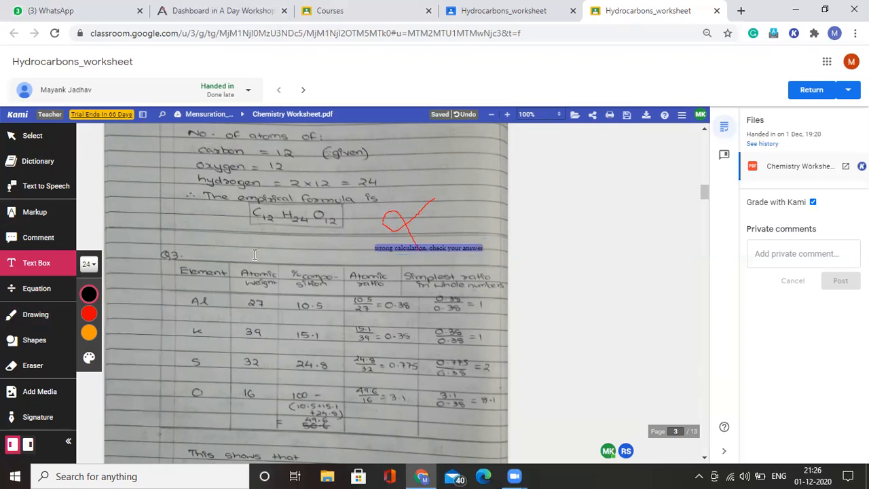
{"action": "left_click", "coordinate": [89, 264]}
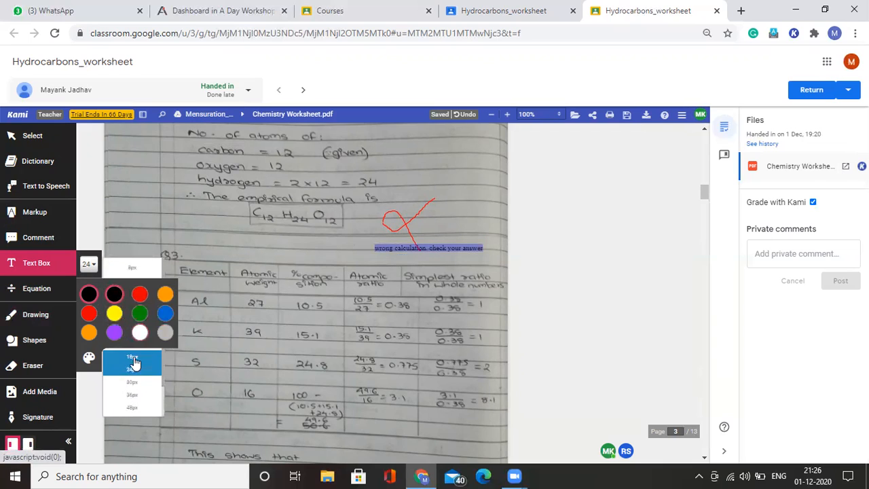
{"action": "left_click", "coordinate": [133, 382]}
Set all the text of the "wrong calculation" note to 18 px and colour it red.
{"action": "left_click", "coordinate": [410, 243]}
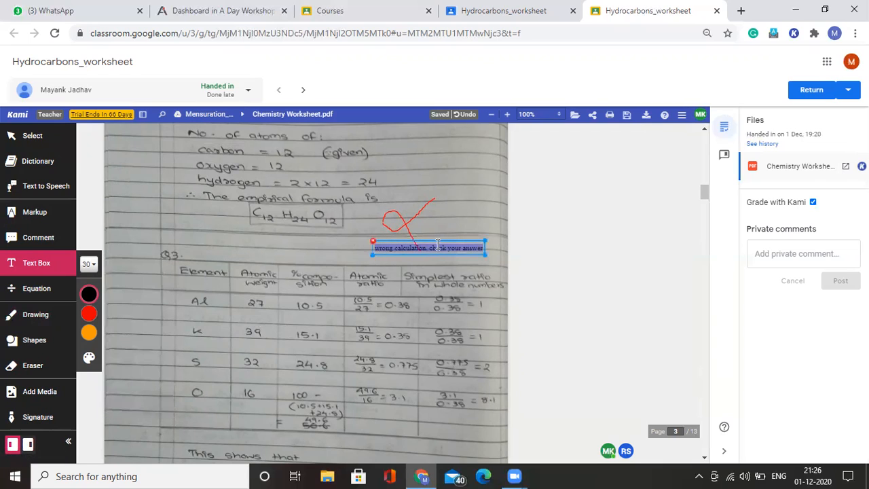
{"action": "left_click", "coordinate": [437, 244]}
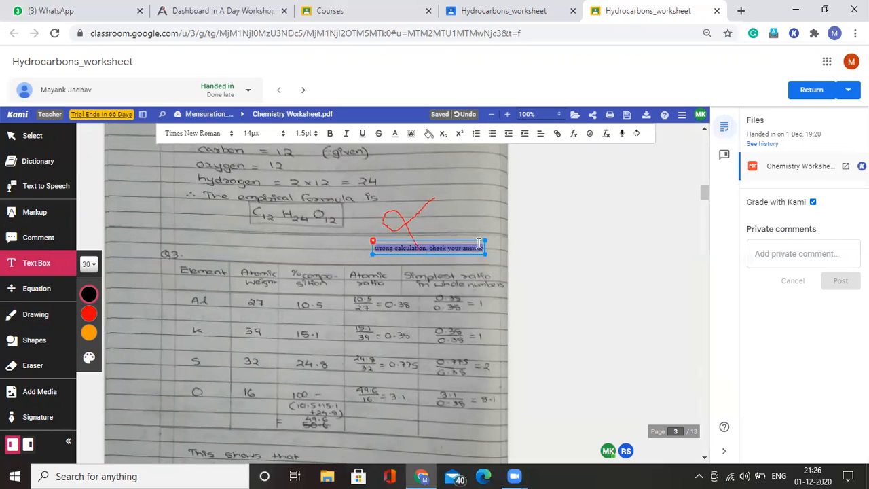
{"action": "left_click", "coordinate": [480, 246]}
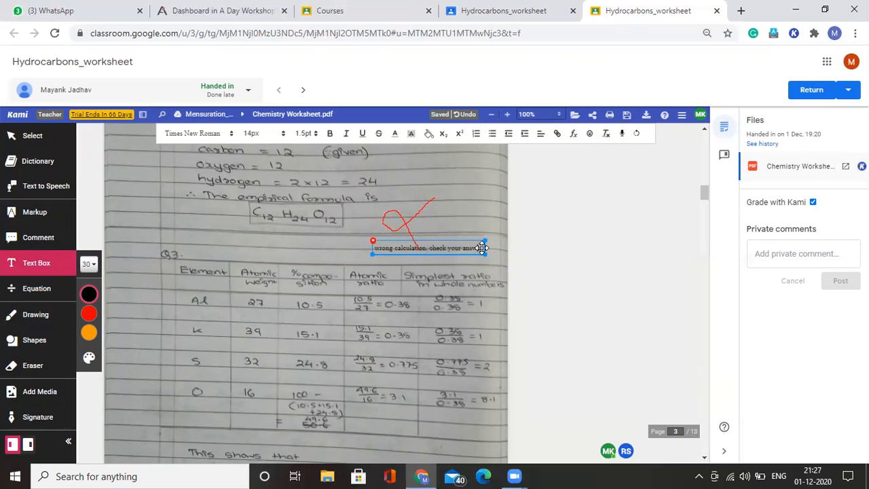
{"action": "mouse_move", "coordinate": [482, 247]}
{"action": "left_mouse_down"}
{"action": "mouse_move", "coordinate": [378, 250]}
{"action": "mouse_move", "coordinate": [485, 248]}
{"action": "left_mouse_up"}
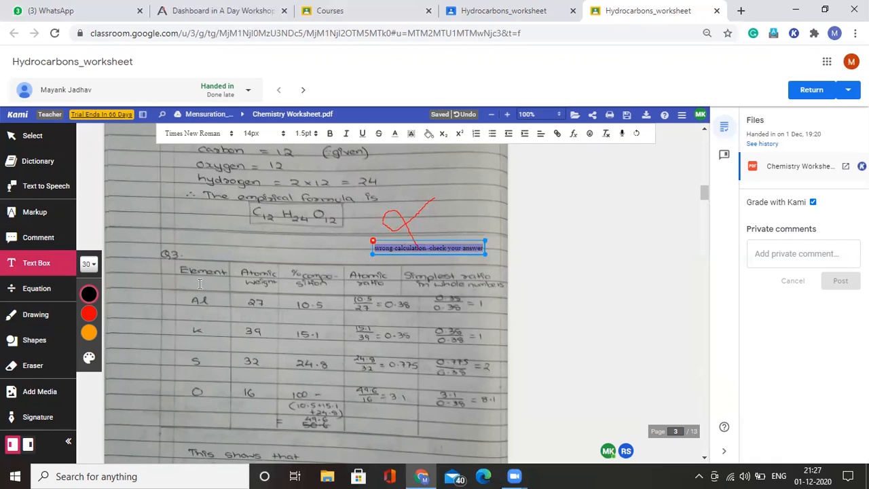
{"action": "left_click", "coordinate": [93, 267]}
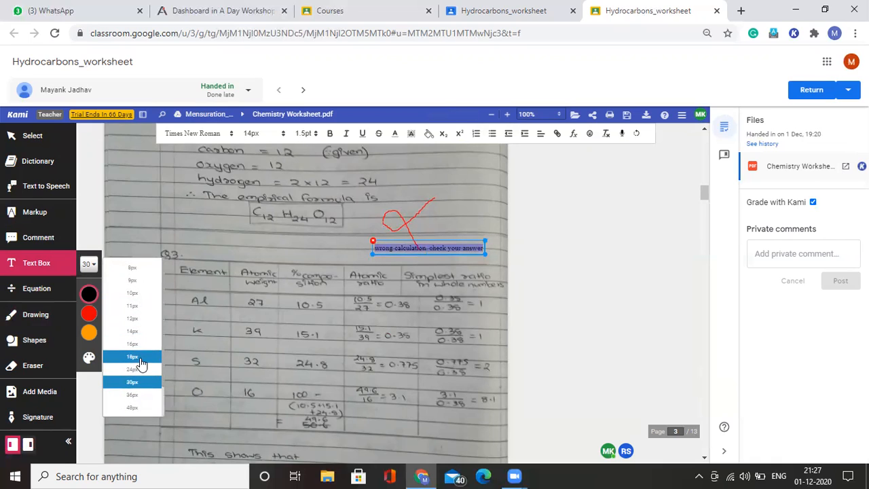
{"action": "left_click", "coordinate": [141, 363]}
{"action": "mouse_move", "coordinate": [94, 318]}
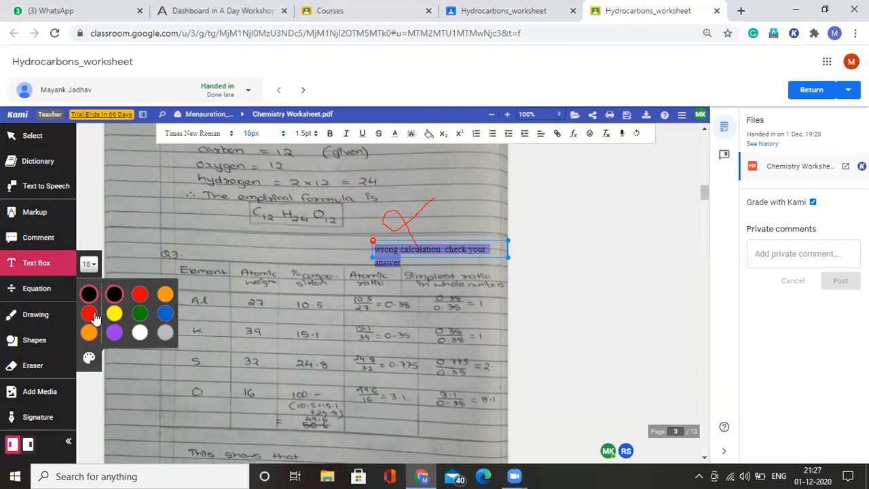
{"action": "left_click", "coordinate": [139, 313]}
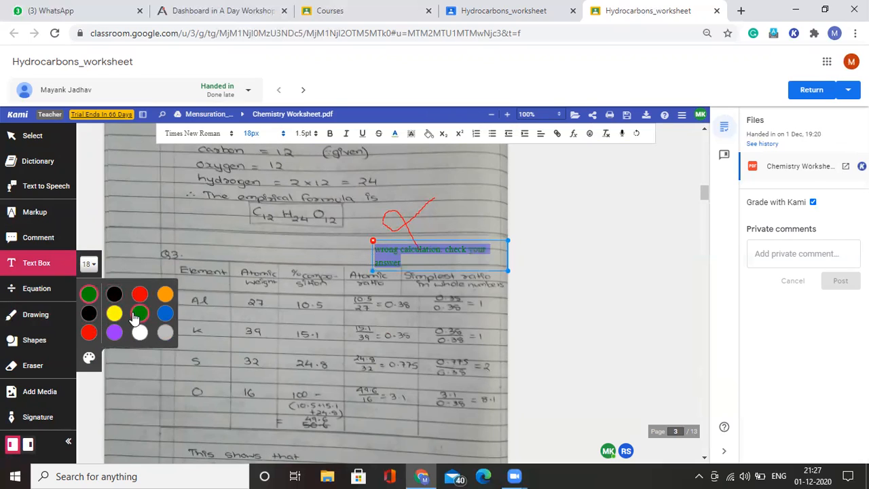
{"action": "left_click", "coordinate": [139, 293]}
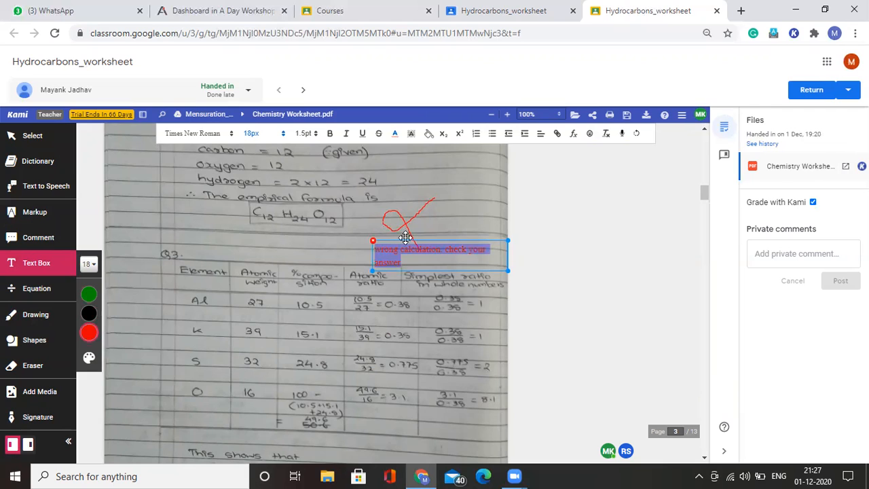
Move the red "wrong calculation" note up above the cross mark, beside the "carbon = 12 (given)" line on page 3.
{"action": "left_click_drag", "start_coordinate": [413, 240], "coordinate": [439, 153]}
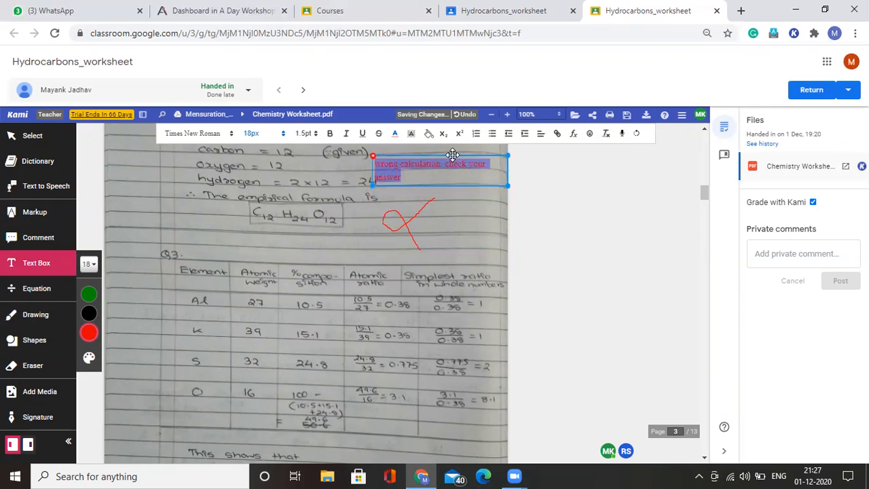
{"action": "scroll", "coordinate": [449, 274], "scroll_direction": "up", "scroll_amount": 2}
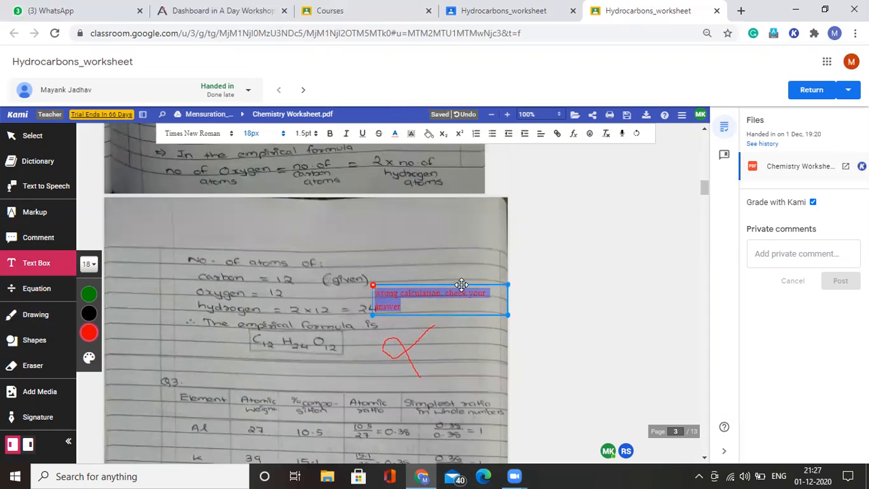
{"action": "left_click_drag", "start_coordinate": [465, 263], "coordinate": [465, 259]}
{"action": "left_click", "coordinate": [474, 331]}
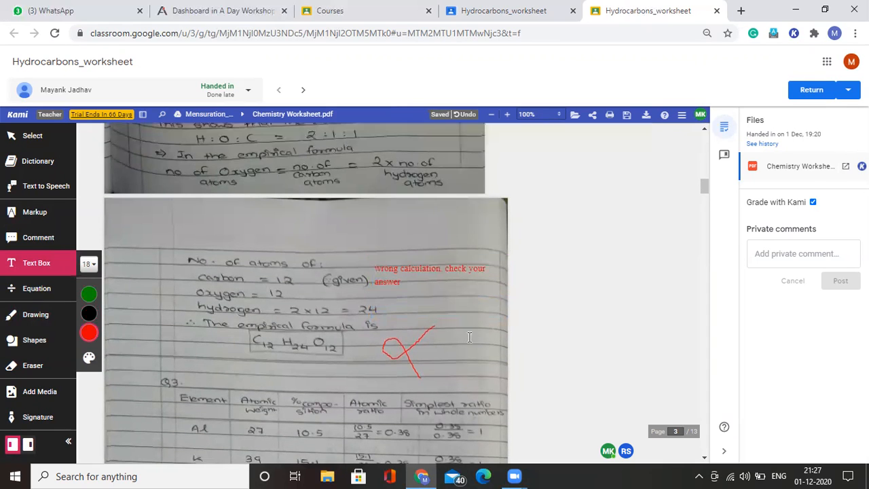
Draw a yellow box highlight over the boxed AlK(SO4)2 answer at the end of Q3 on page 3.
{"action": "scroll", "coordinate": [334, 347], "scroll_direction": "down", "scroll_amount": 3}
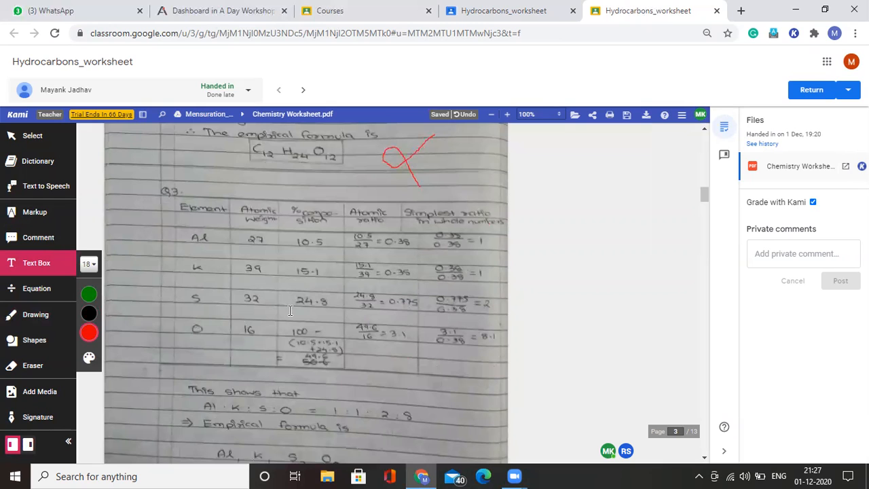
{"action": "scroll", "coordinate": [380, 319], "scroll_direction": "down", "scroll_amount": 1}
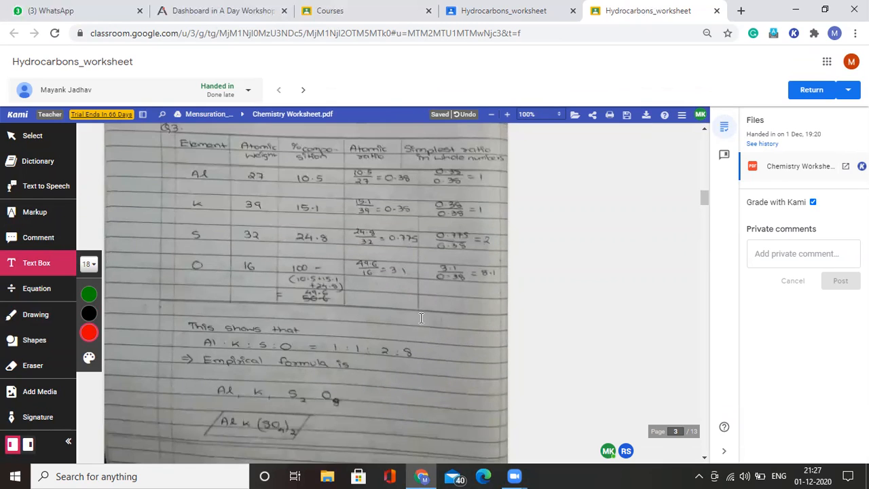
{"action": "scroll", "coordinate": [421, 317], "scroll_direction": "down", "scroll_amount": 1}
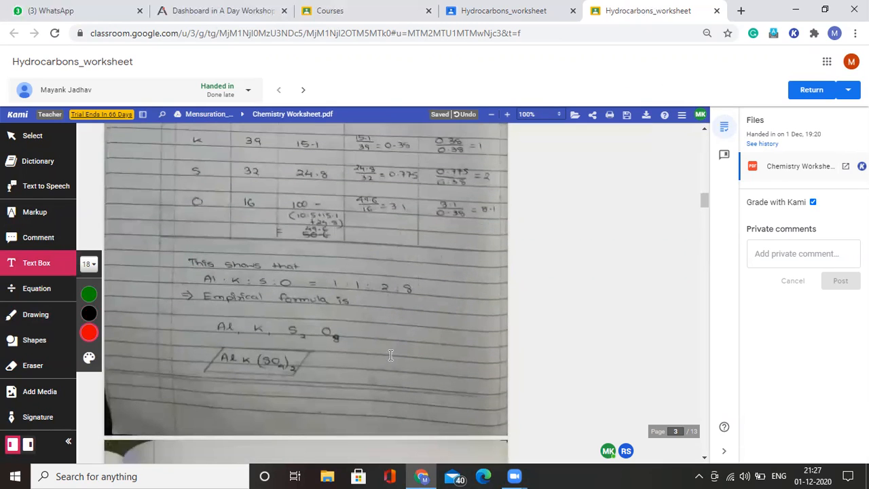
{"action": "left_click", "coordinate": [47, 224]}
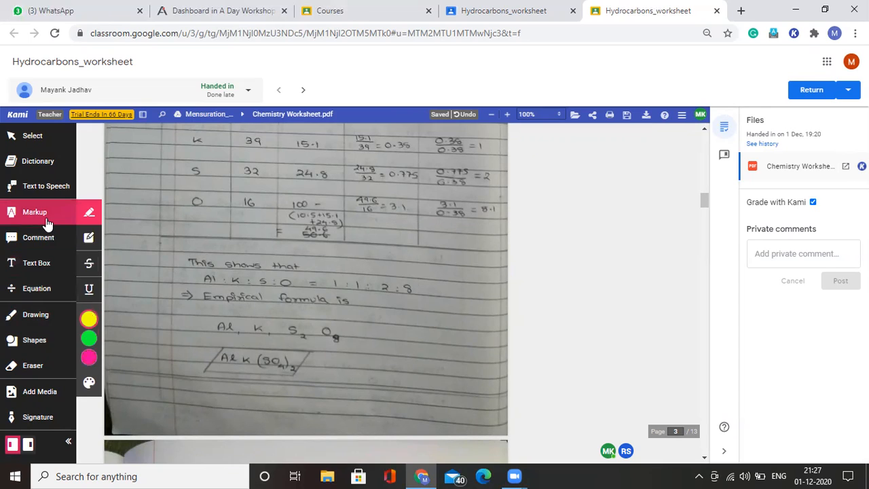
{"action": "left_click", "coordinate": [89, 241]}
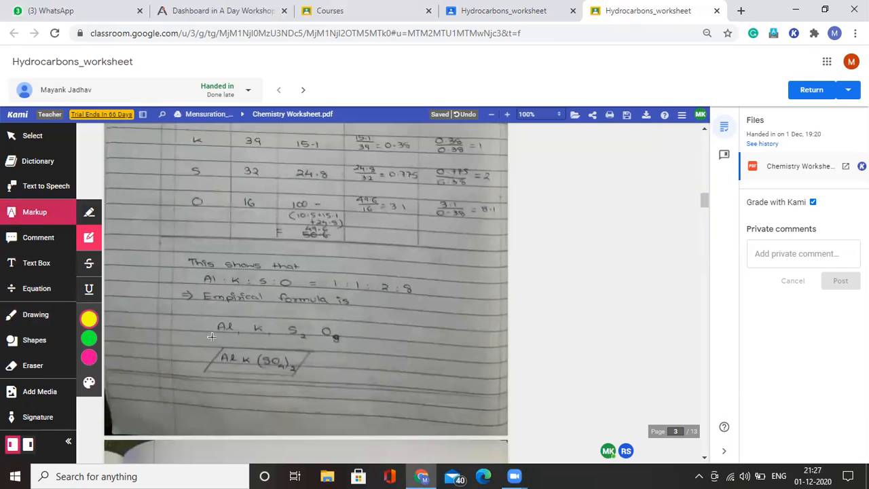
{"action": "left_click_drag", "start_coordinate": [203, 337], "coordinate": [336, 392]}
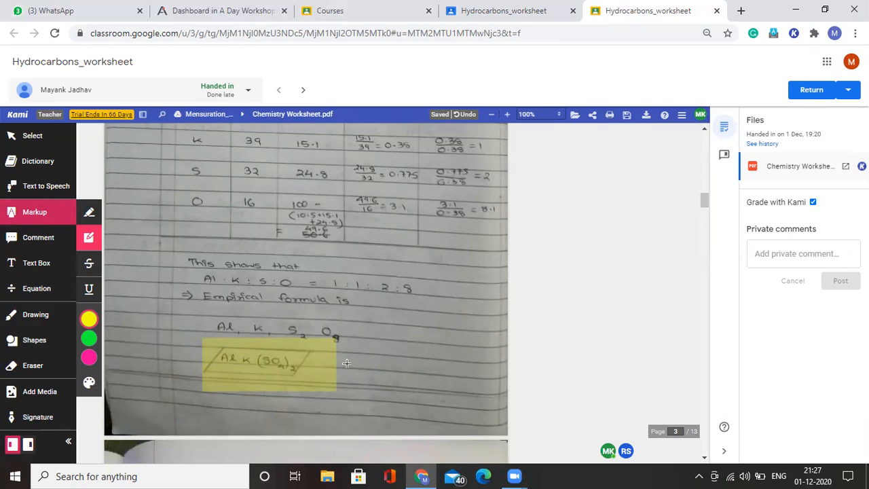
Add a text box reading "Wrong equation, check your answer" beside the highlighted AlK(SO4)2 answer and select its text.
{"action": "left_click", "coordinate": [39, 264]}
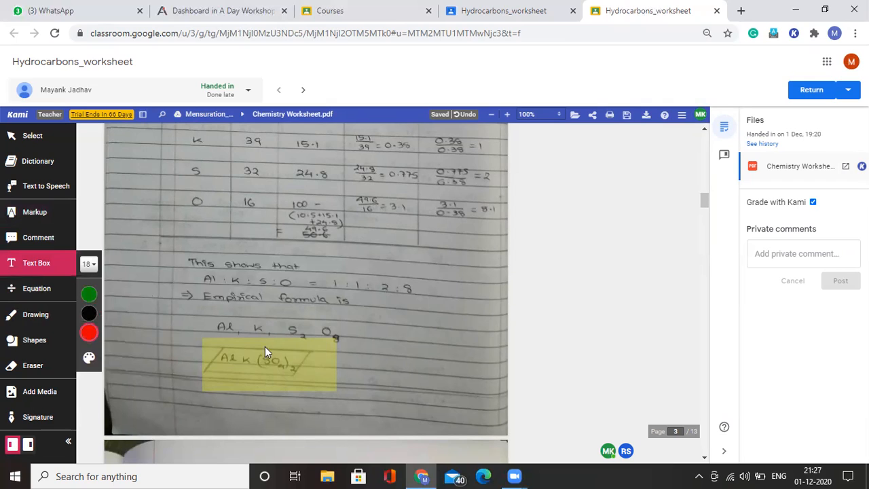
{"action": "left_click", "coordinate": [353, 367]}
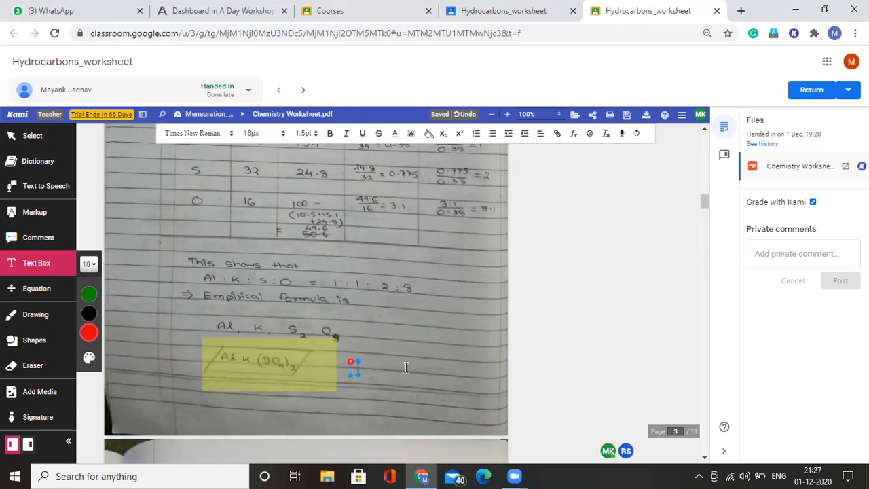
{"action": "scroll", "coordinate": [406, 367], "scroll_direction": "down", "scroll_amount": 4}
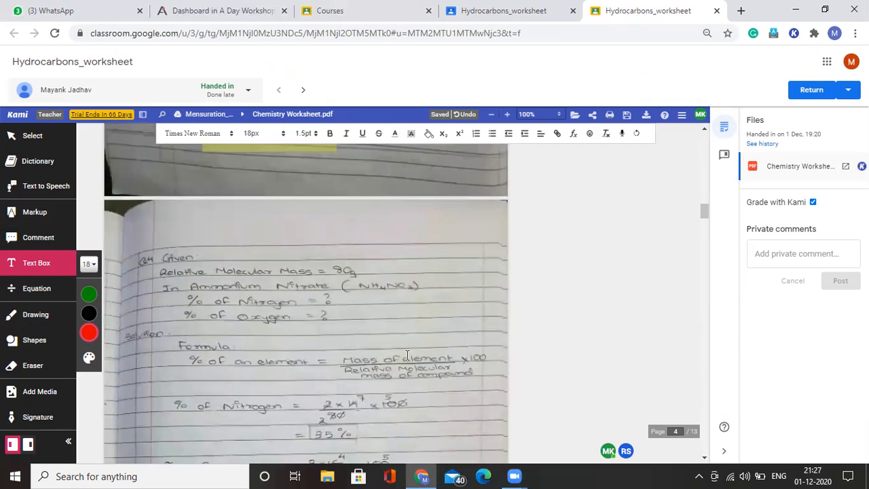
{"action": "scroll", "coordinate": [406, 367], "scroll_direction": "up", "scroll_amount": 3}
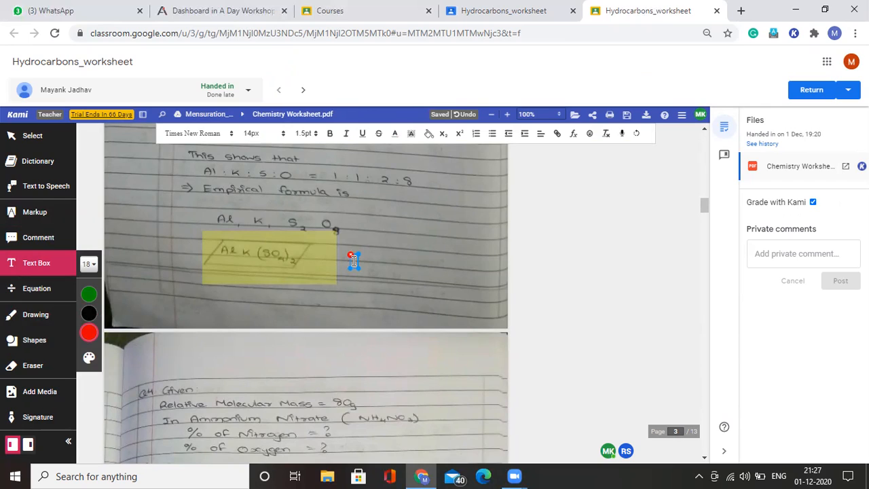
{"action": "type", "text": "Wrong equation, check your answer"}
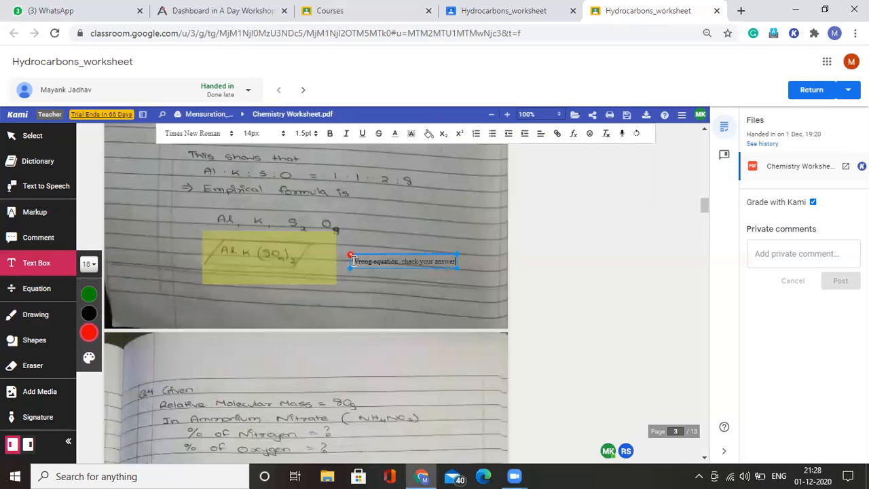
{"action": "left_click_drag", "start_coordinate": [352, 261], "coordinate": [467, 262]}
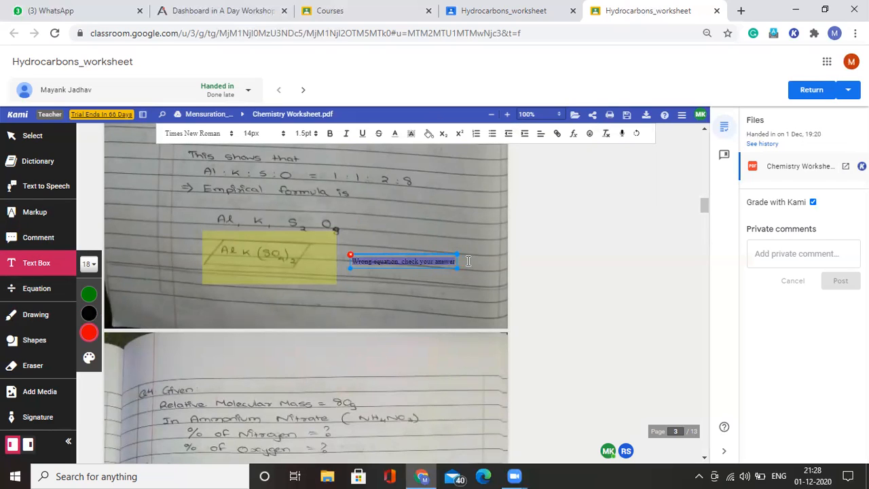
Colour the "Wrong equation, check your answer" note red, set its text size to 18 px, and deselect it.
{"action": "left_click", "coordinate": [89, 264]}
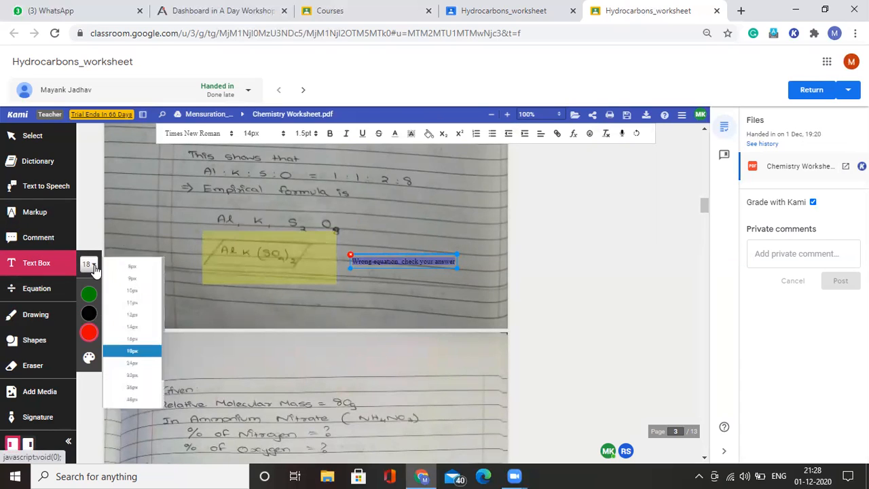
{"action": "left_click", "coordinate": [140, 382]}
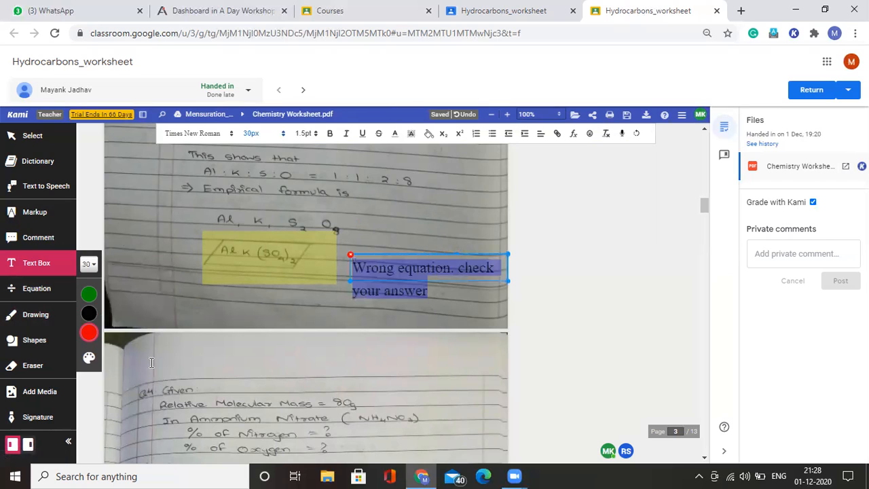
{"action": "left_click", "coordinate": [89, 332]}
{"action": "left_click", "coordinate": [89, 265]}
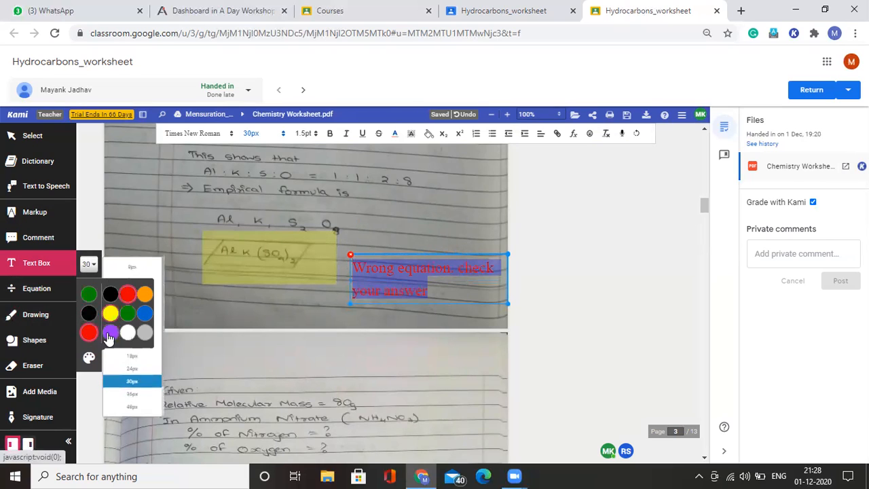
{"action": "left_click", "coordinate": [132, 358]}
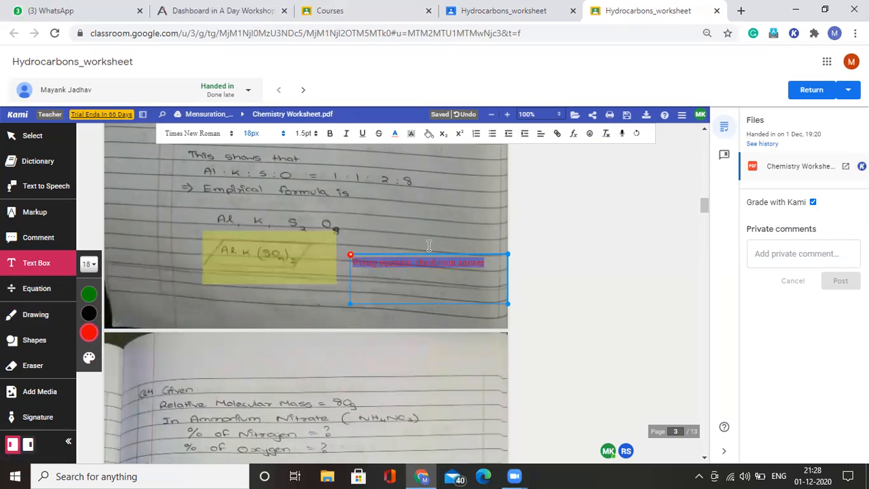
{"action": "left_click", "coordinate": [466, 240]}
{"action": "left_click", "coordinate": [486, 274]}
{"action": "scroll", "coordinate": [469, 273], "scroll_direction": "up", "scroll_amount": 1}
{"action": "left_click", "coordinate": [468, 273]}
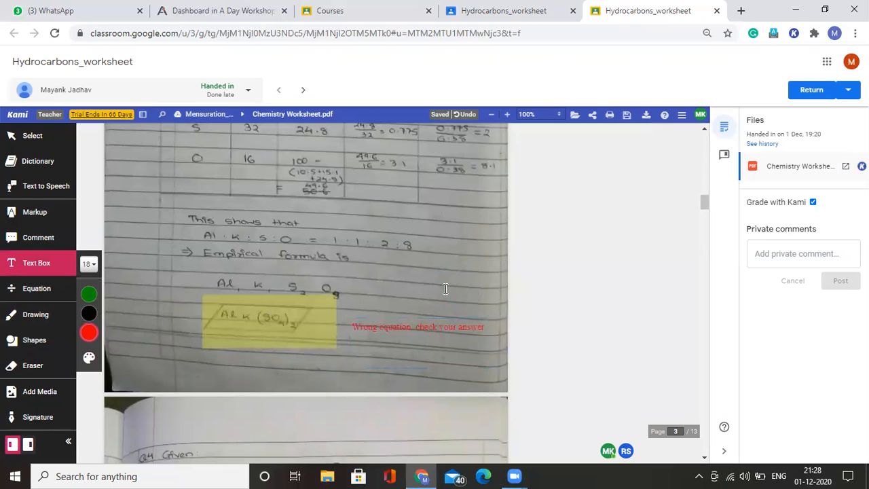
Draw a red tick and a circled 3 beside the boxed 60% answer at the end of Q4 on page 4.
{"action": "scroll", "coordinate": [411, 270], "scroll_direction": "down", "scroll_amount": 3}
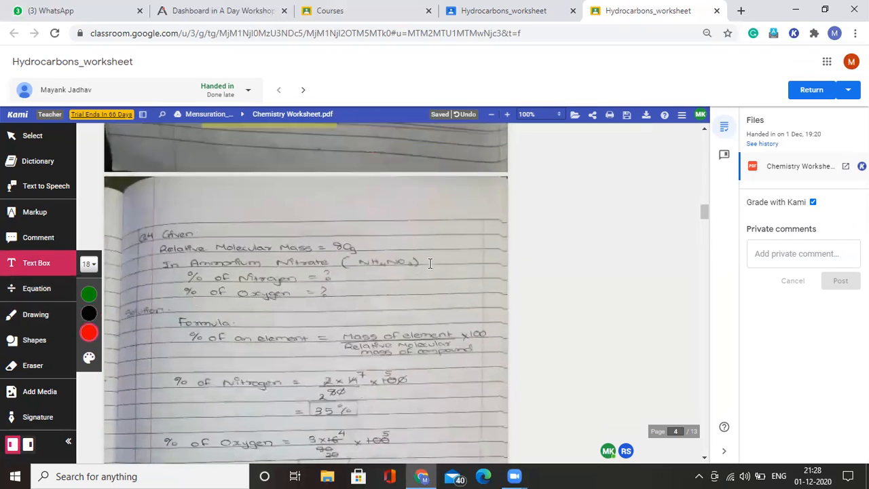
{"action": "scroll", "coordinate": [434, 268], "scroll_direction": "down", "scroll_amount": 1}
{"action": "scroll", "coordinate": [441, 278], "scroll_direction": "down", "scroll_amount": 1}
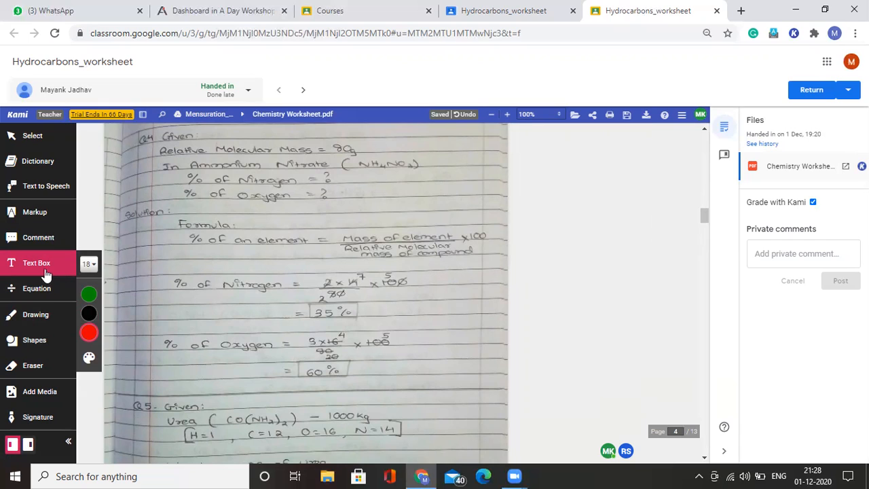
{"action": "left_click", "coordinate": [41, 317]}
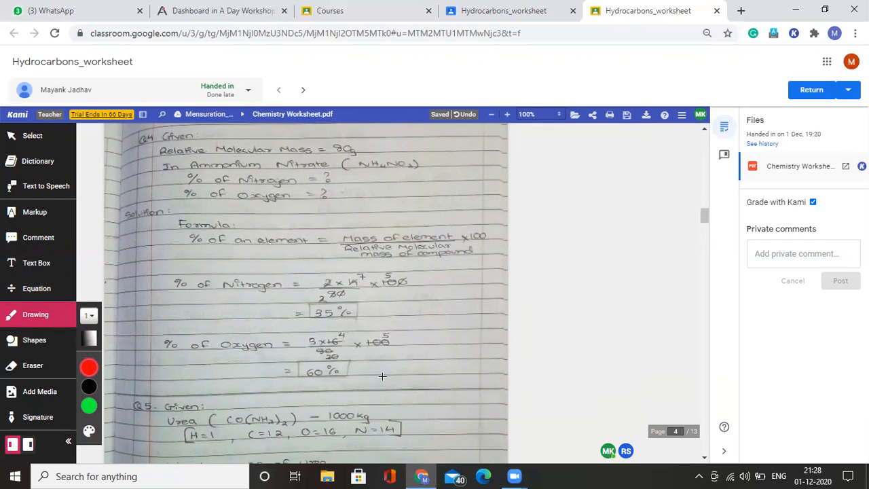
{"action": "mouse_move", "coordinate": [376, 375]}
{"action": "left_mouse_down"}
{"action": "mouse_move", "coordinate": [390, 383]}
{"action": "mouse_move", "coordinate": [434, 355]}
{"action": "left_mouse_up"}
{"action": "mouse_move", "coordinate": [456, 364]}
{"action": "left_mouse_down"}
{"action": "mouse_move", "coordinate": [467, 366]}
{"action": "mouse_move", "coordinate": [468, 388]}
{"action": "mouse_move", "coordinate": [455, 386]}
{"action": "mouse_move", "coordinate": [448, 352]}
{"action": "mouse_move", "coordinate": [440, 391]}
{"action": "mouse_move", "coordinate": [483, 395]}
{"action": "mouse_move", "coordinate": [474, 354]}
{"action": "left_mouse_up"}
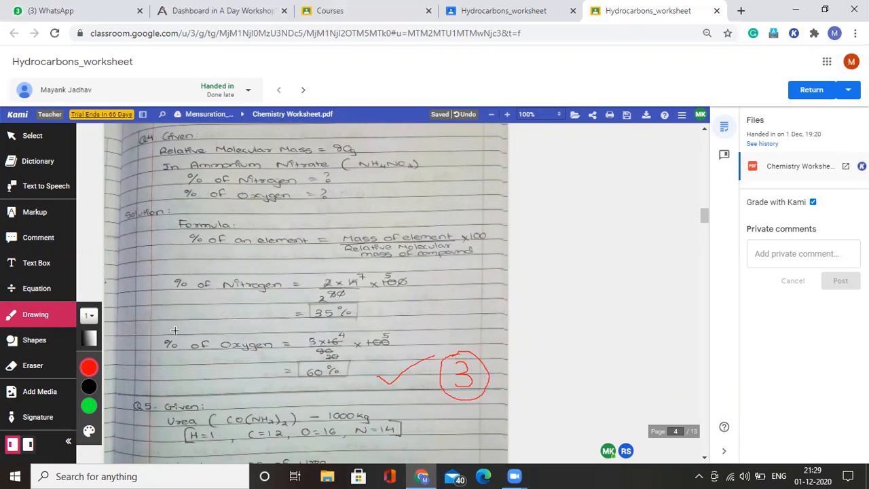
Add a text box reading "4 marks" after "1000 kg of urea will have" in Q5 on page 4, and select its text.
{"action": "left_click", "coordinate": [42, 265]}
{"action": "scroll", "coordinate": [418, 349], "scroll_direction": "down", "scroll_amount": 4}
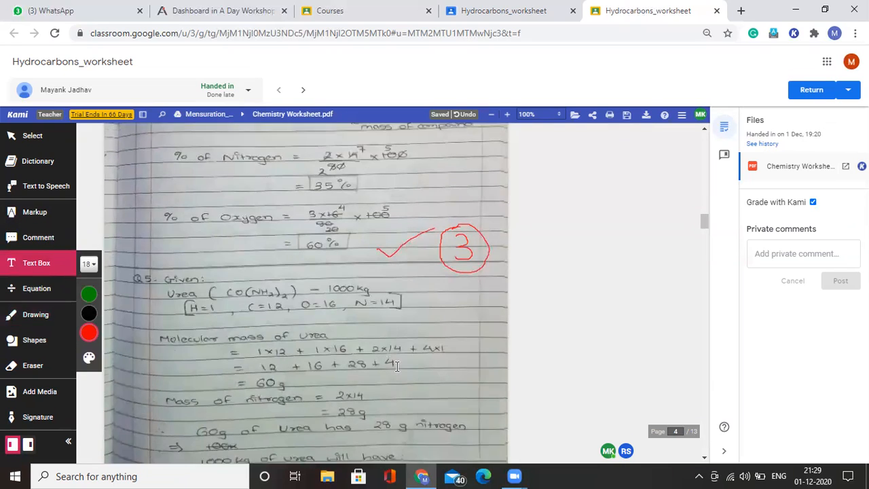
{"action": "left_click", "coordinate": [422, 322]}
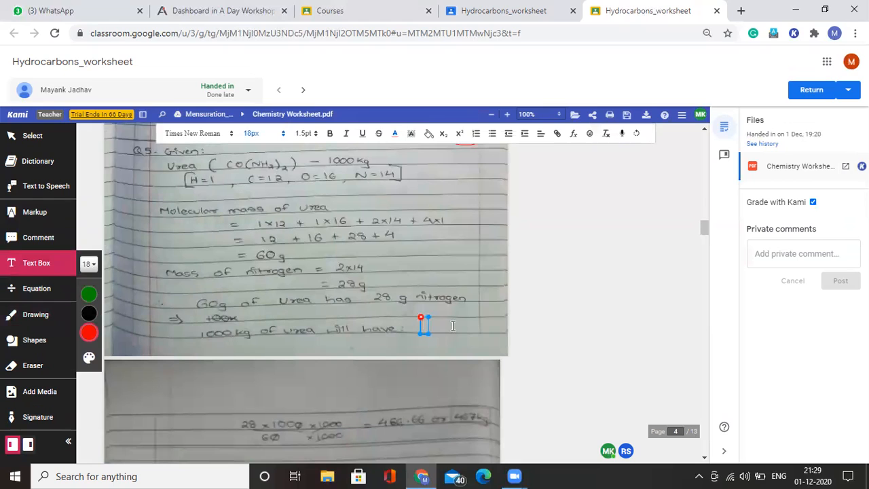
{"action": "scroll", "coordinate": [453, 325], "scroll_direction": "down", "scroll_amount": 5}
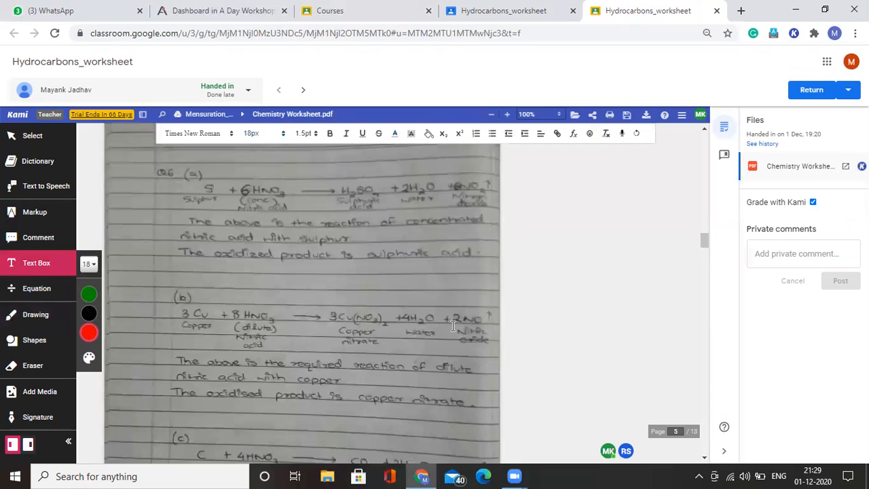
{"action": "scroll", "coordinate": [453, 326], "scroll_direction": "up", "scroll_amount": 5}
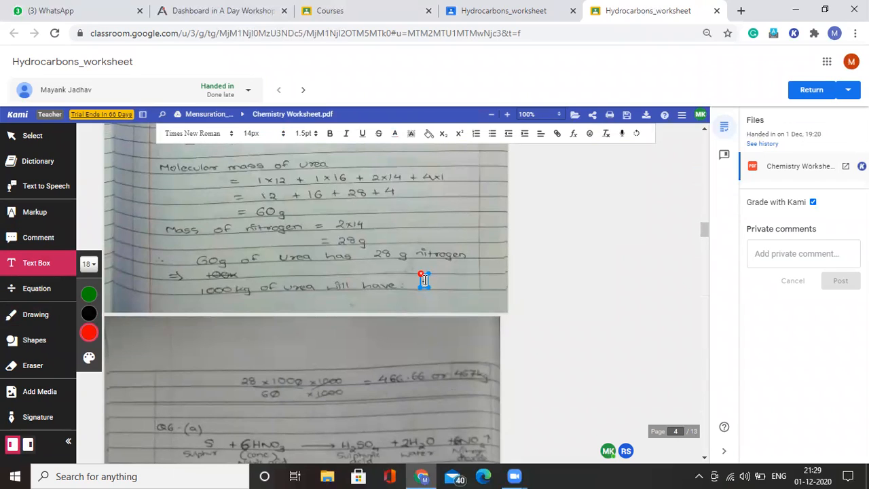
{"action": "type", "text": "marks"}
{"action": "left_click", "coordinate": [421, 280]}
{"action": "left_click", "coordinate": [425, 281]}
{"action": "double_click", "coordinate": [425, 280]}
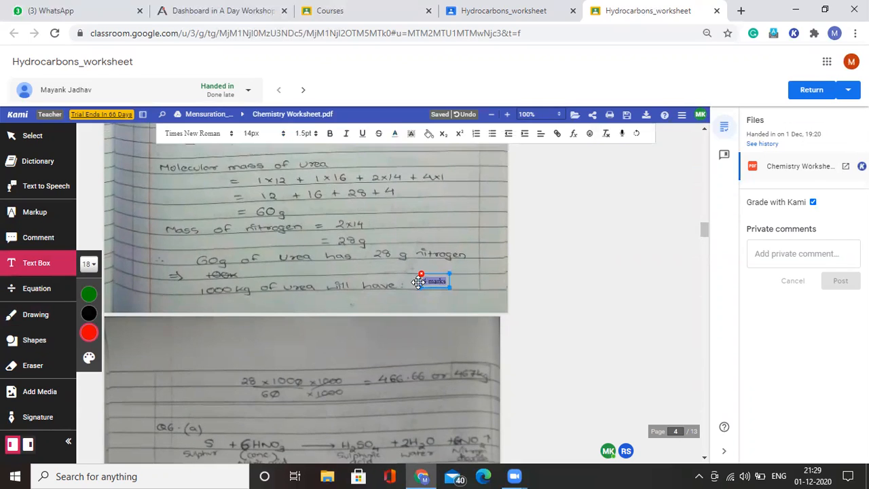
Colour the "4 marks" text green and set its size to 30 px.
{"action": "mouse_move", "coordinate": [91, 307]}
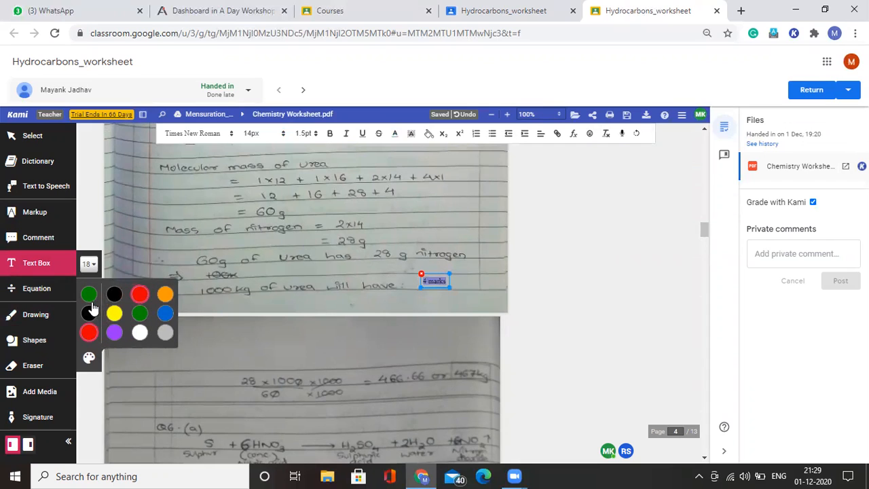
{"action": "left_click", "coordinate": [89, 263]}
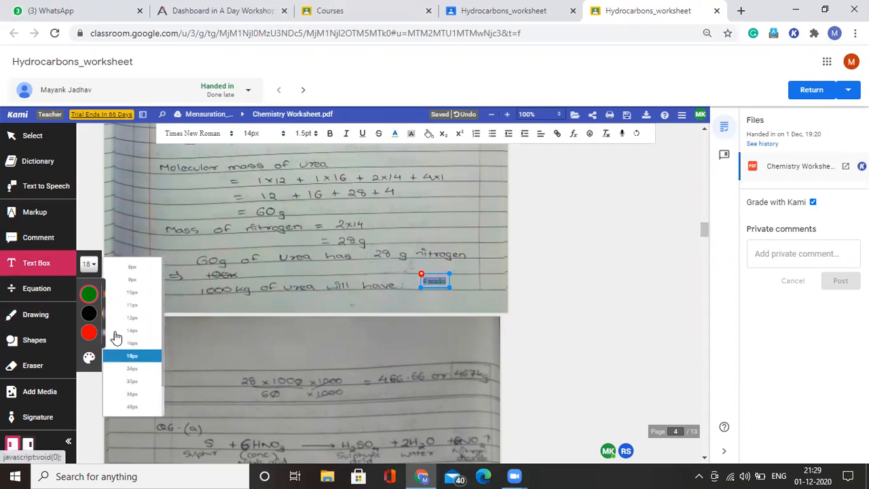
{"action": "left_click", "coordinate": [136, 382]}
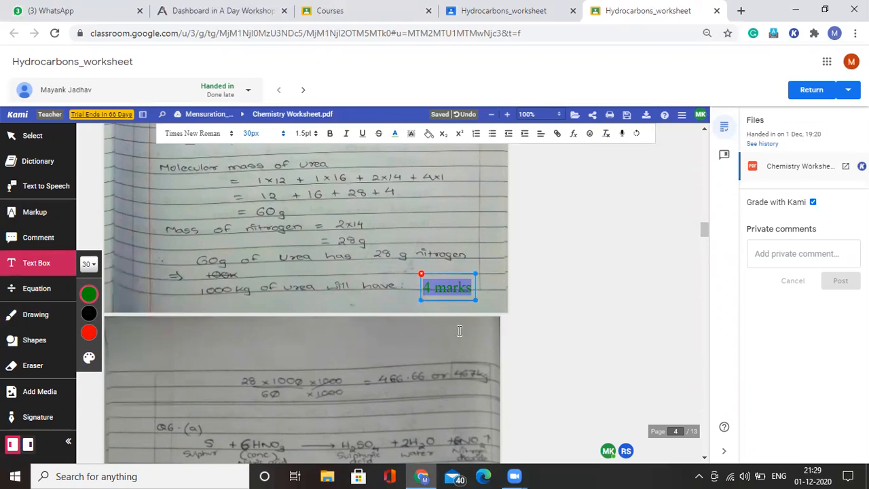
{"action": "left_click", "coordinate": [495, 290]}
Look through the answers from Q5 on page 4 to the end of Step 3 on page 6.
{"action": "scroll", "coordinate": [489, 299], "scroll_direction": "down", "scroll_amount": 2}
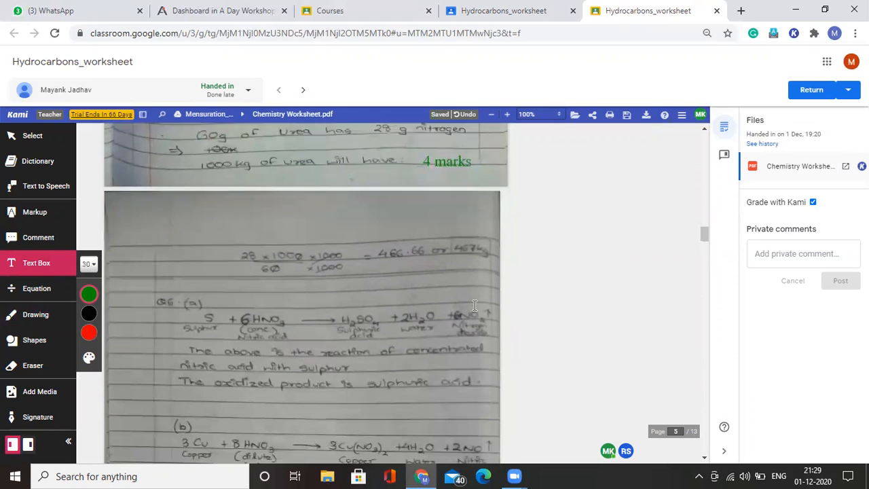
{"action": "scroll", "coordinate": [475, 305], "scroll_direction": "up", "scroll_amount": 2}
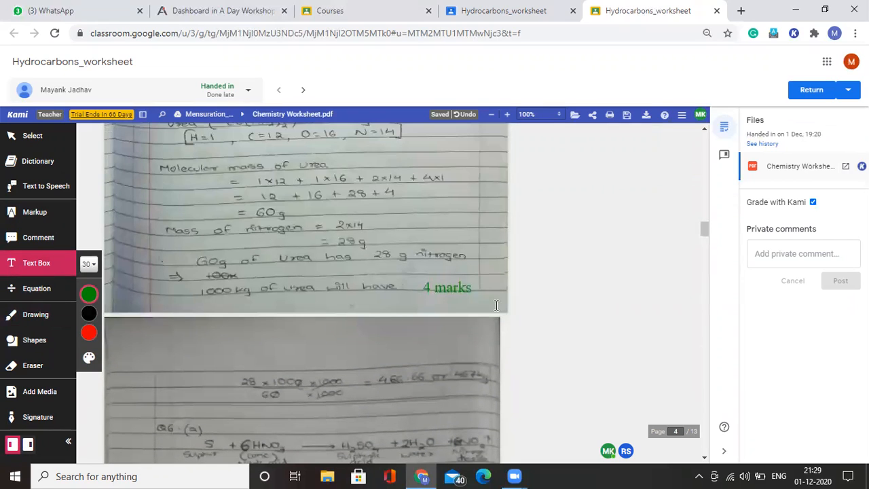
{"action": "scroll", "coordinate": [493, 353], "scroll_direction": "down", "scroll_amount": 2}
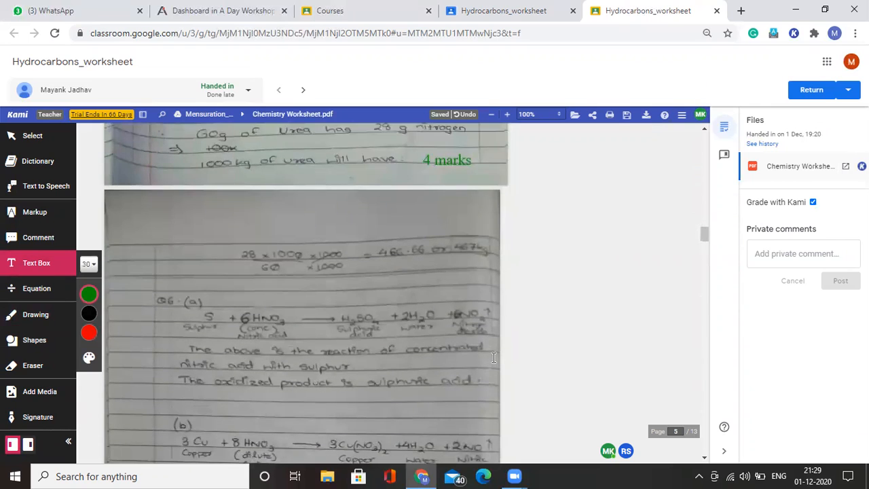
{"action": "scroll", "coordinate": [493, 357], "scroll_direction": "up", "scroll_amount": 4}
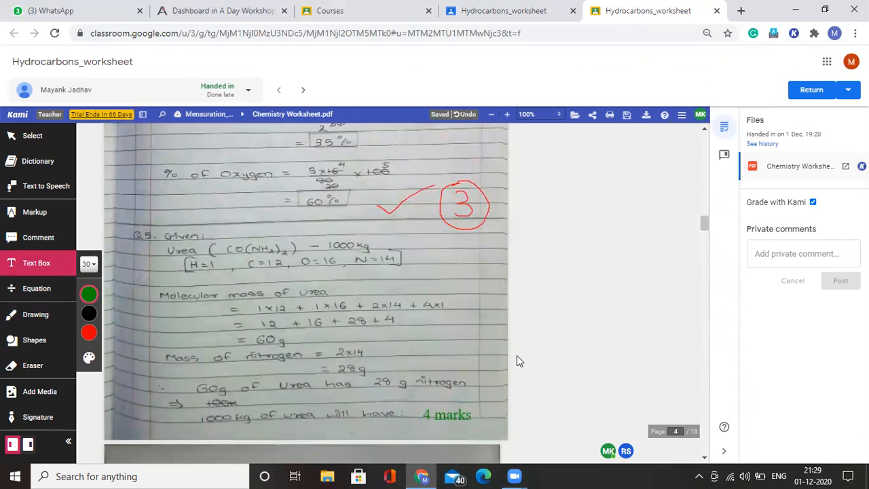
{"action": "scroll", "coordinate": [517, 362], "scroll_direction": "down", "scroll_amount": 4}
{"action": "scroll", "coordinate": [507, 358], "scroll_direction": "up", "scroll_amount": 4}
{"action": "scroll", "coordinate": [505, 356], "scroll_direction": "down", "scroll_amount": 5}
{"action": "scroll", "coordinate": [505, 355], "scroll_direction": "down", "scroll_amount": 8}
{"action": "scroll", "coordinate": [505, 355], "scroll_direction": "up", "scroll_amount": 4}
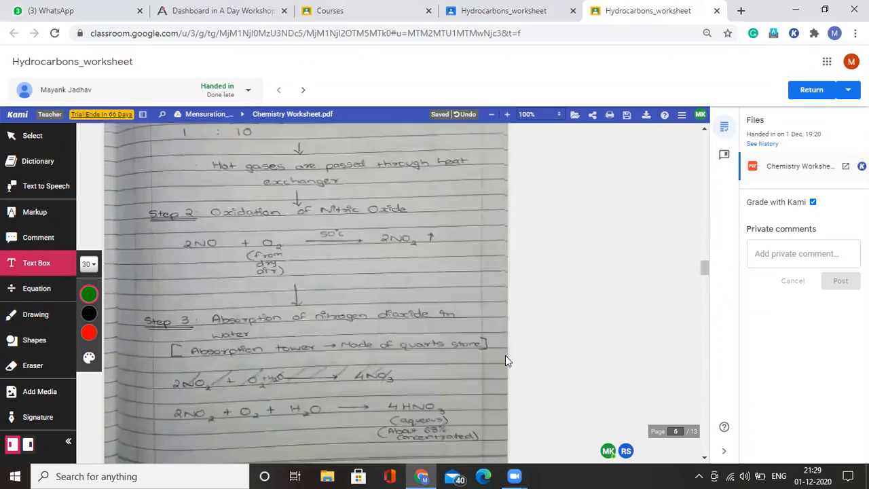
{"action": "scroll", "coordinate": [505, 360], "scroll_direction": "down", "scroll_amount": 2}
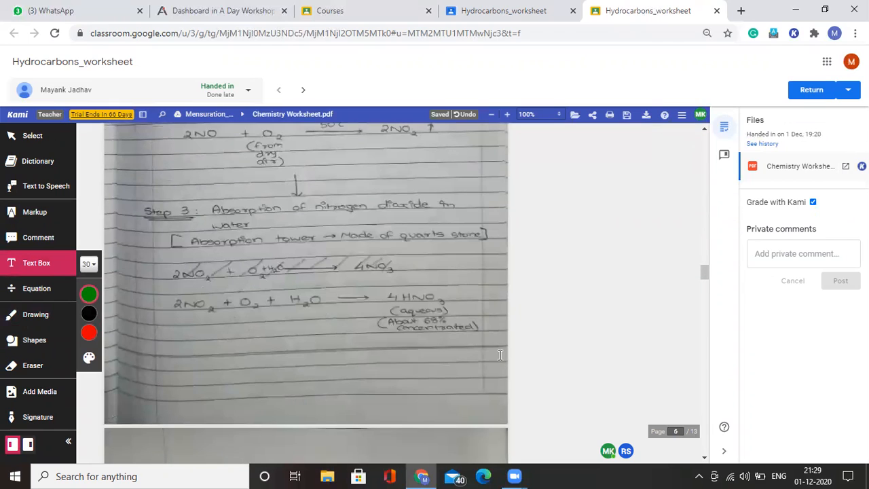
Create a new signature by drawing it freehand and upload it to the saved signatures.
{"action": "left_click", "coordinate": [38, 417]}
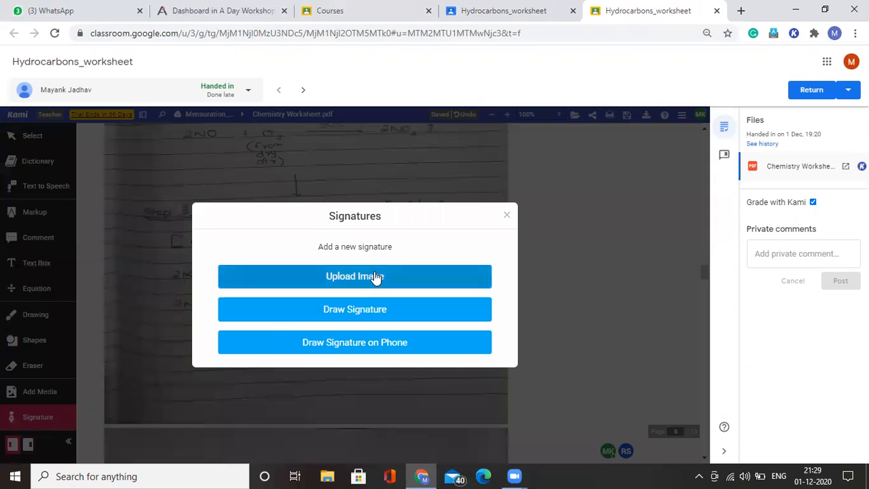
{"action": "left_click", "coordinate": [382, 312]}
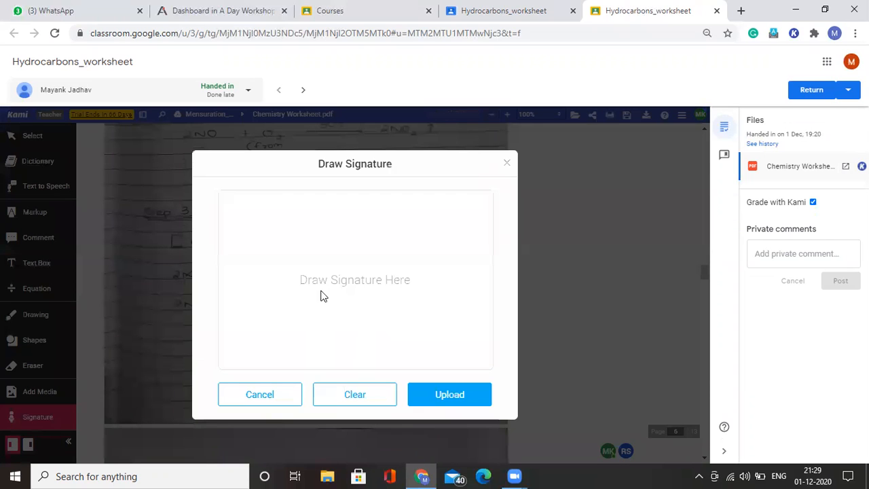
{"action": "mouse_move", "coordinate": [304, 285]}
{"action": "left_mouse_down"}
{"action": "mouse_move", "coordinate": [311, 260]}
{"action": "mouse_move", "coordinate": [310, 275]}
{"action": "mouse_move", "coordinate": [319, 276]}
{"action": "mouse_move", "coordinate": [328, 261]}
{"action": "left_mouse_up"}
{"action": "left_click", "coordinate": [327, 245]}
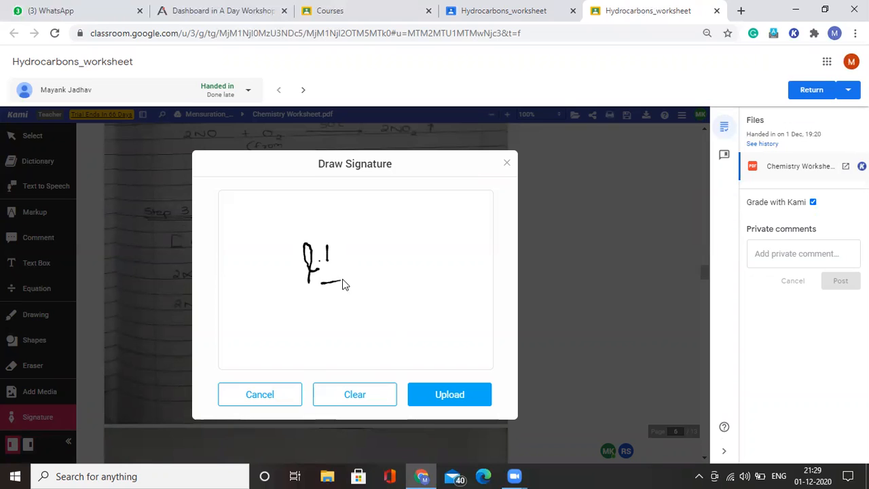
{"action": "left_click", "coordinate": [450, 394]}
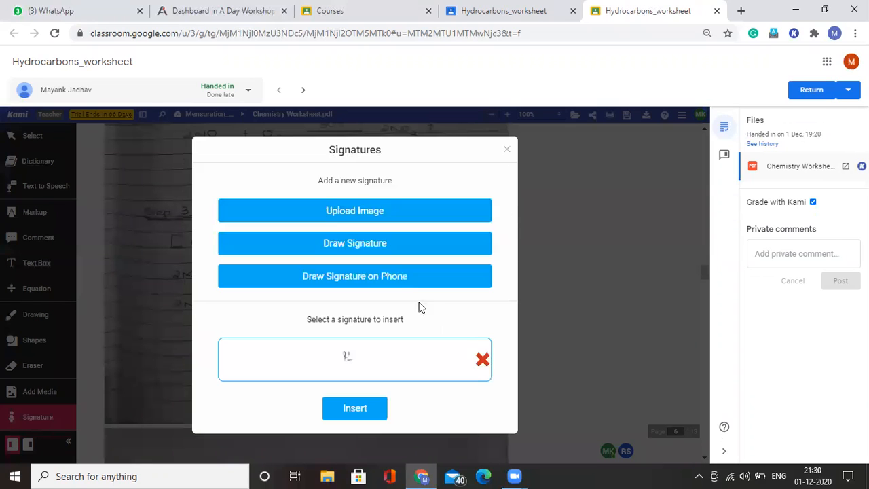
Insert the drawn signature below the 4HNO3 equation on page 6, enlarge it, and adjust its position in the blank lines.
{"action": "left_click", "coordinate": [362, 412]}
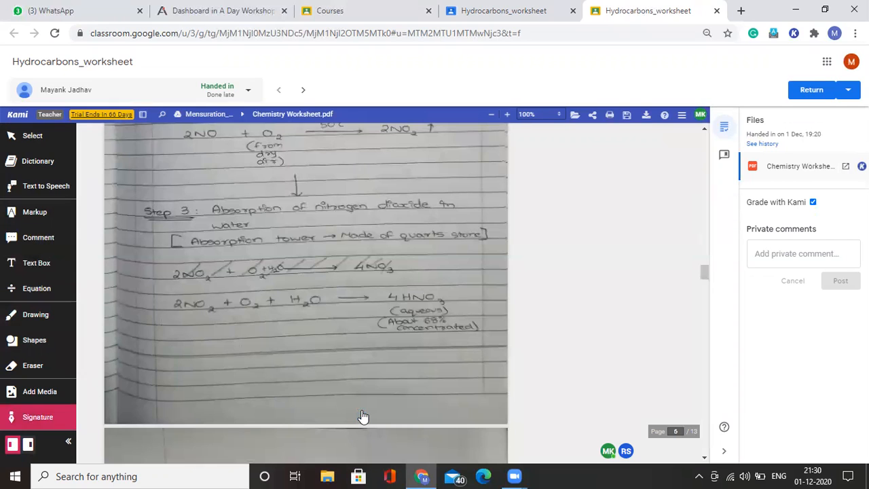
{"action": "left_click", "coordinate": [352, 351]}
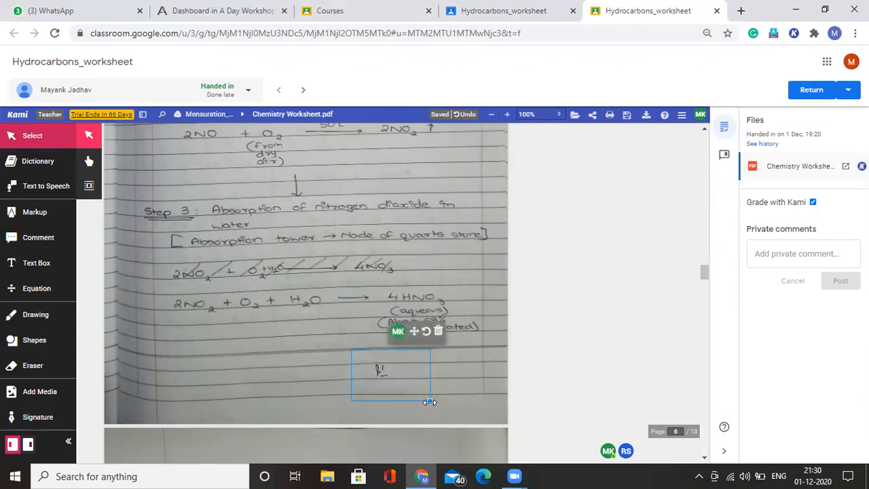
{"action": "left_click_drag", "start_coordinate": [429, 402], "coordinate": [527, 441]}
{"action": "left_click_drag", "start_coordinate": [441, 410], "coordinate": [422, 372]}
{"action": "left_click", "coordinate": [477, 403]}
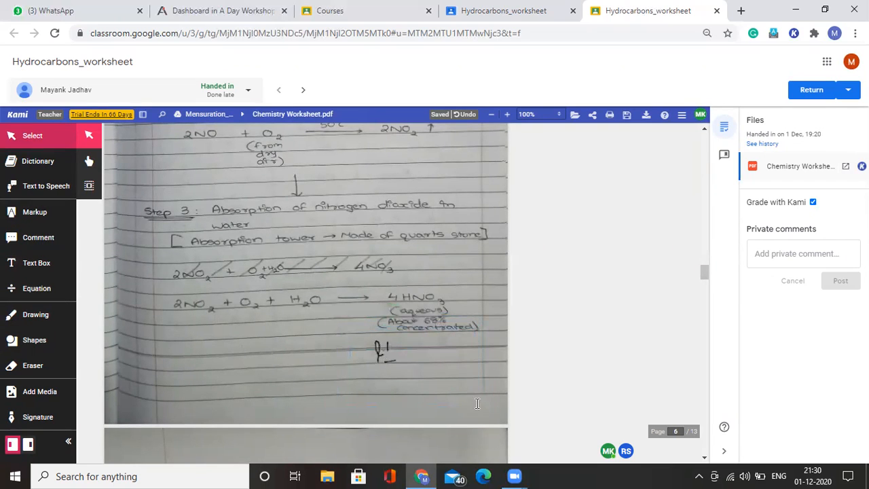
{"action": "left_click", "coordinate": [475, 408]}
{"action": "left_click_drag", "start_coordinate": [478, 413], "coordinate": [507, 428]}
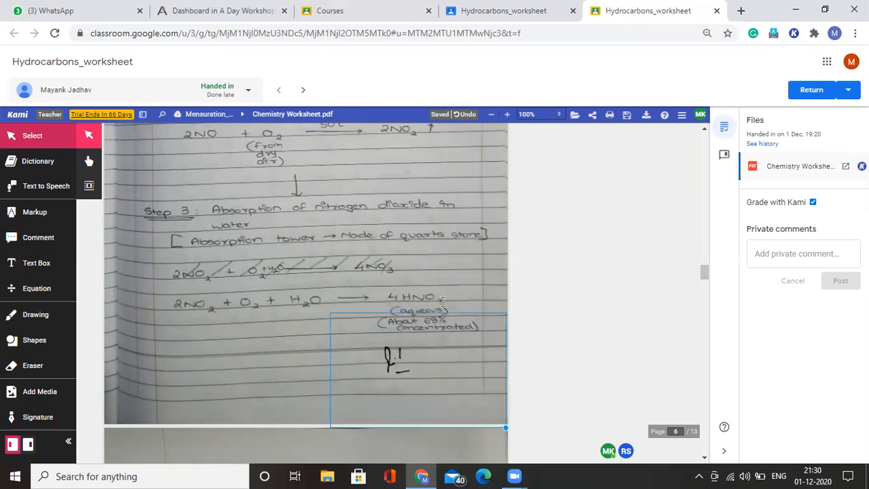
{"action": "left_click_drag", "start_coordinate": [445, 359], "coordinate": [443, 357]}
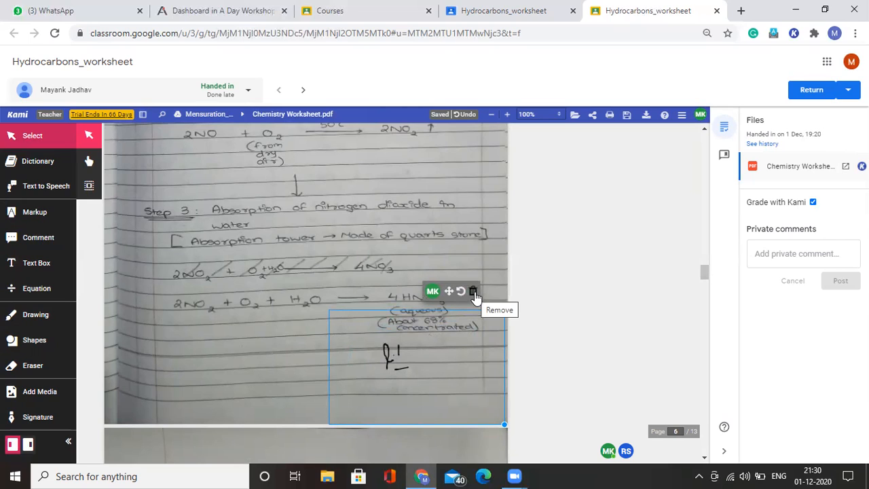
Rotate the signature on page 6 four times in a row.
{"action": "left_click", "coordinate": [461, 296]}
{"action": "left_click", "coordinate": [461, 296]}
{"action": "left_click", "coordinate": [462, 297]}
{"action": "left_click", "coordinate": [462, 296]}
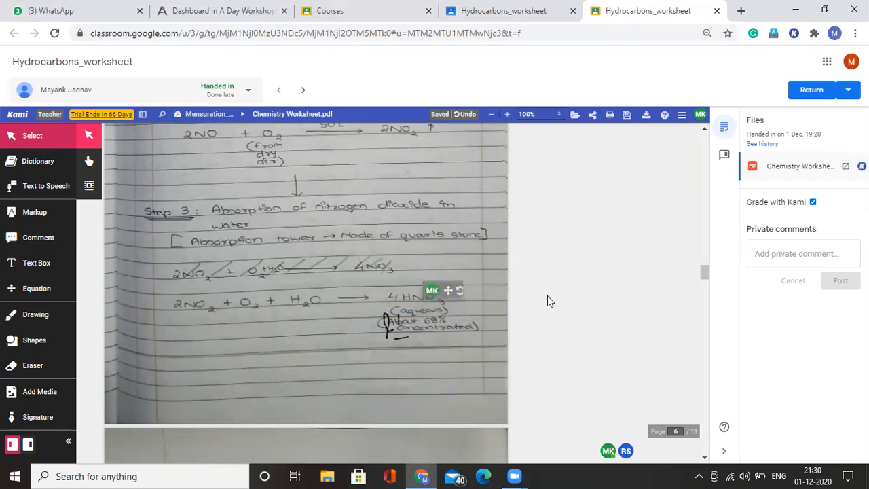
Delete the red "Wrong equation, check your answer" text box beside the highlighted formula on page 3.
{"action": "scroll", "coordinate": [547, 301], "scroll_direction": "up", "scroll_amount": 8}
{"action": "scroll", "coordinate": [525, 351], "scroll_direction": "up", "scroll_amount": 10}
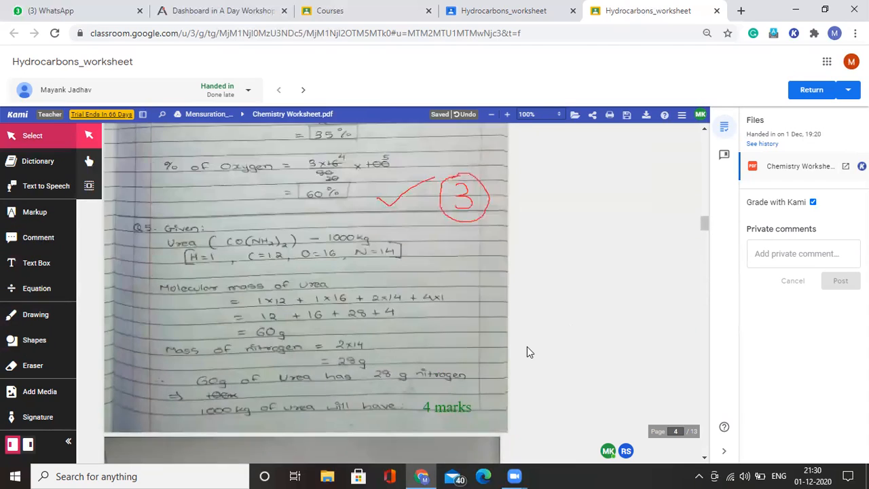
{"action": "scroll", "coordinate": [512, 344], "scroll_direction": "up", "scroll_amount": 8}
{"action": "left_click", "coordinate": [432, 411]}
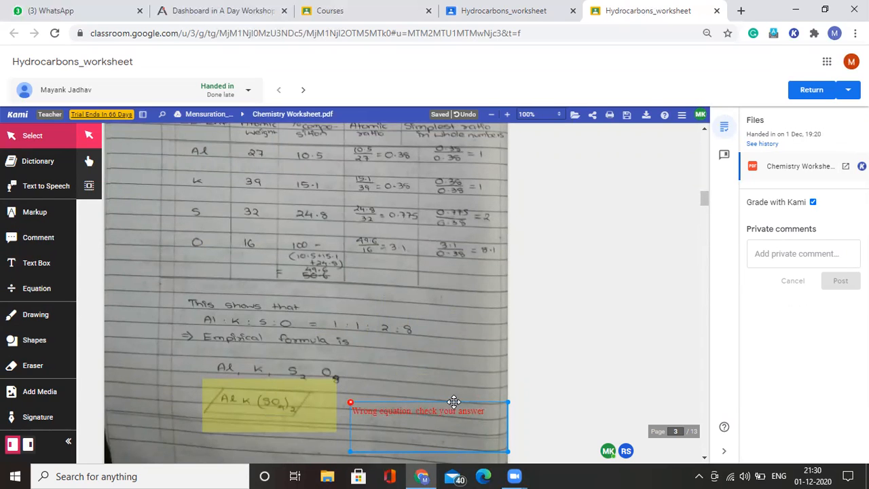
{"action": "scroll", "coordinate": [453, 401], "scroll_direction": "down", "scroll_amount": 1}
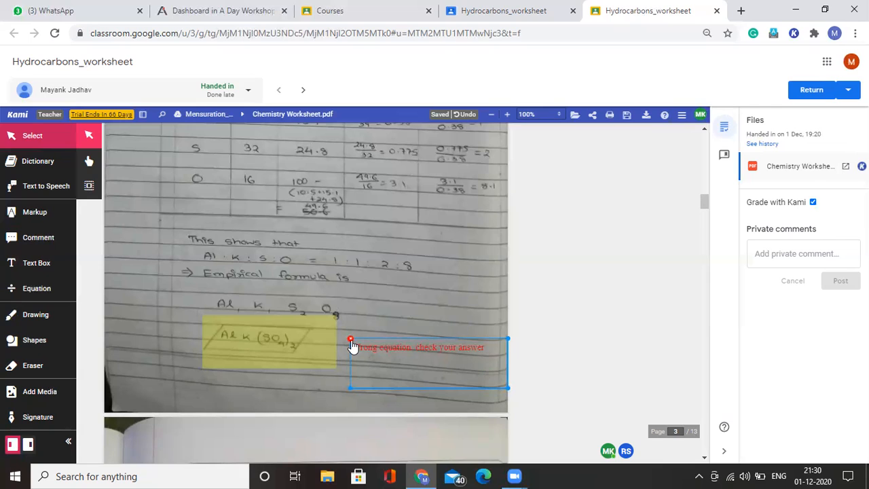
{"action": "key", "text": "Delete"}
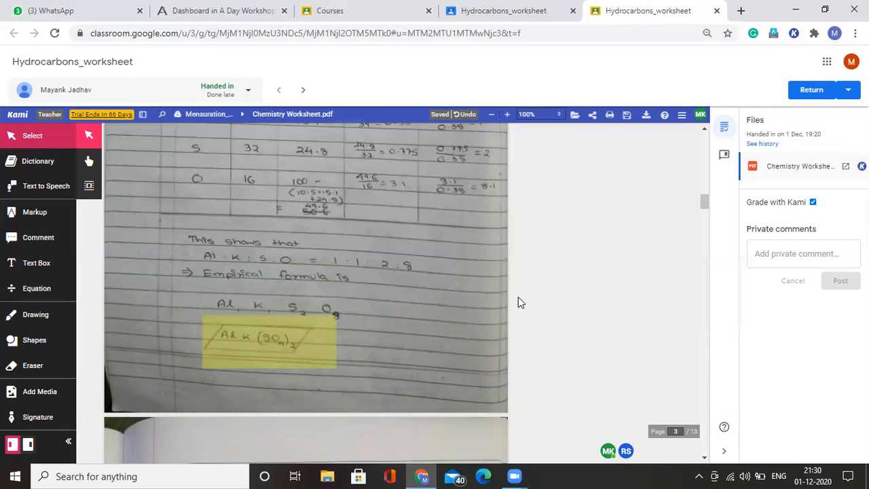
Save the annotated worksheet to Google Drive immediately.
{"action": "scroll", "coordinate": [518, 302], "scroll_direction": "down", "scroll_amount": 10}
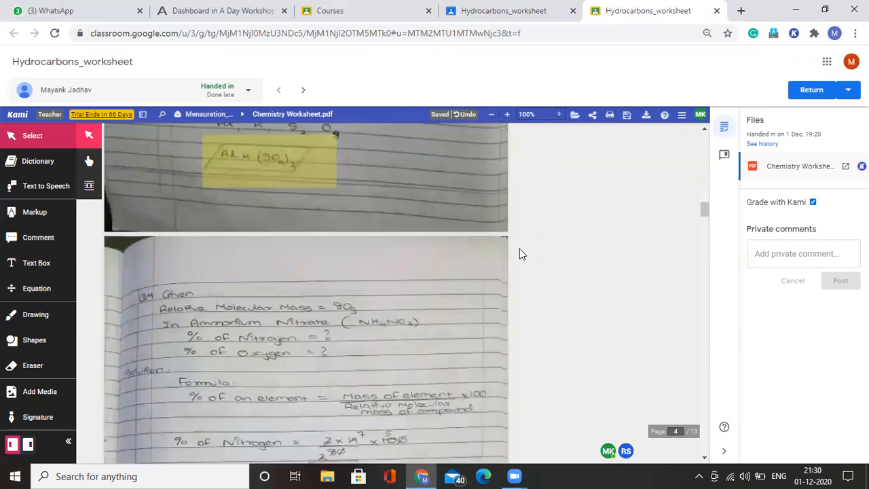
{"action": "scroll", "coordinate": [541, 246], "scroll_direction": "down", "scroll_amount": 15}
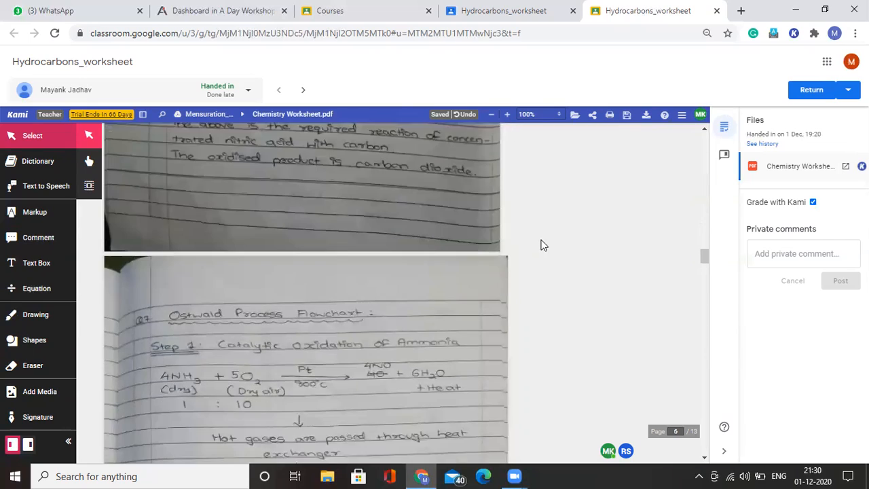
{"action": "scroll", "coordinate": [569, 188], "scroll_direction": "up", "scroll_amount": 20}
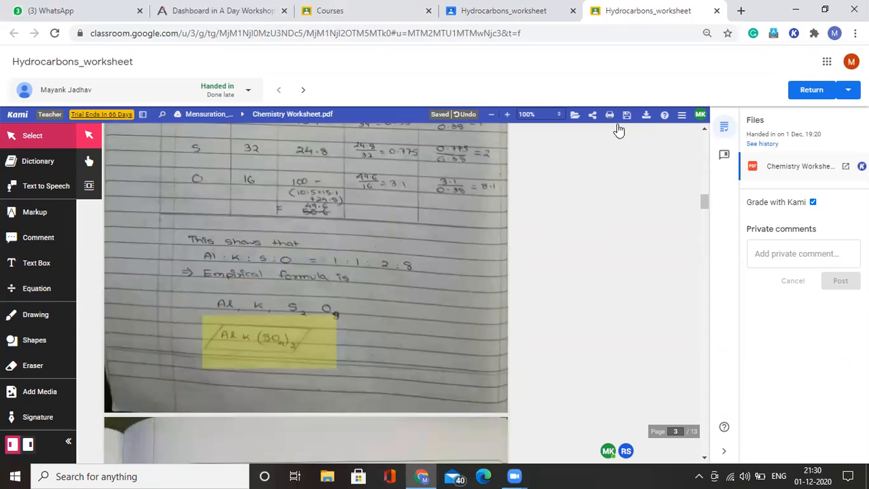
{"action": "left_click", "coordinate": [625, 121]}
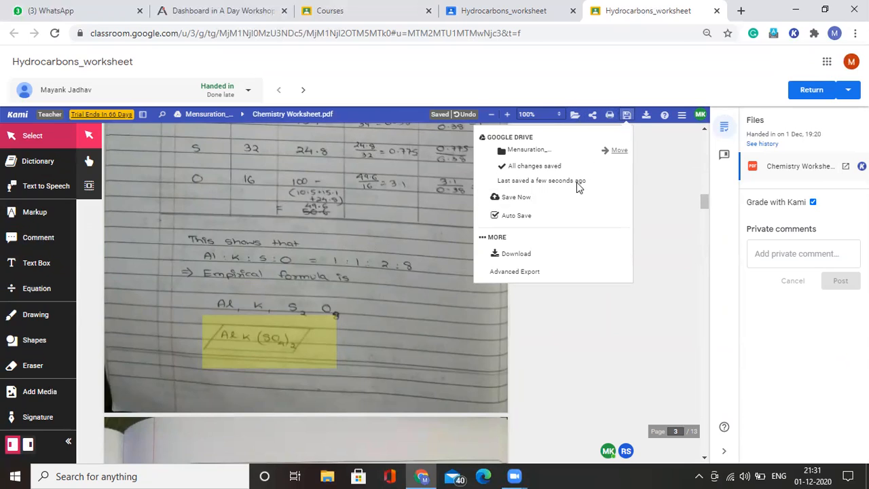
{"action": "left_click", "coordinate": [512, 204]}
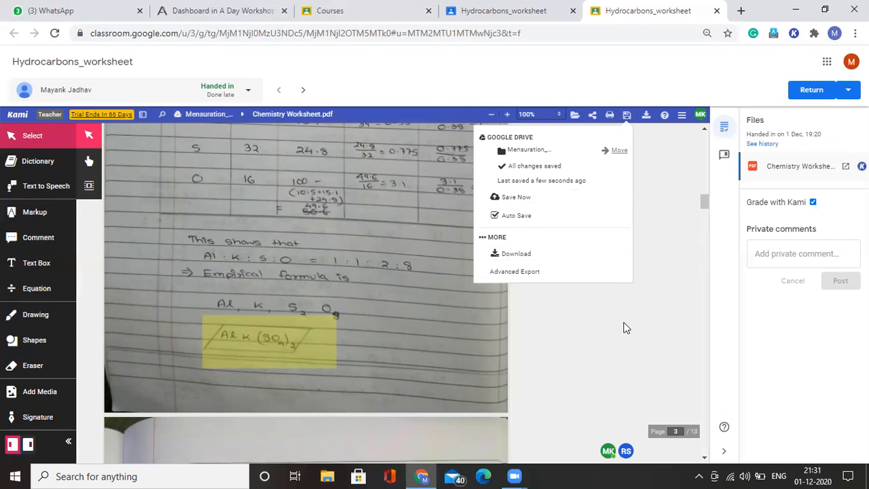
Write the private comment "Good work! practise required in balancing of euations" for the student.
{"action": "left_click", "coordinate": [774, 255]}
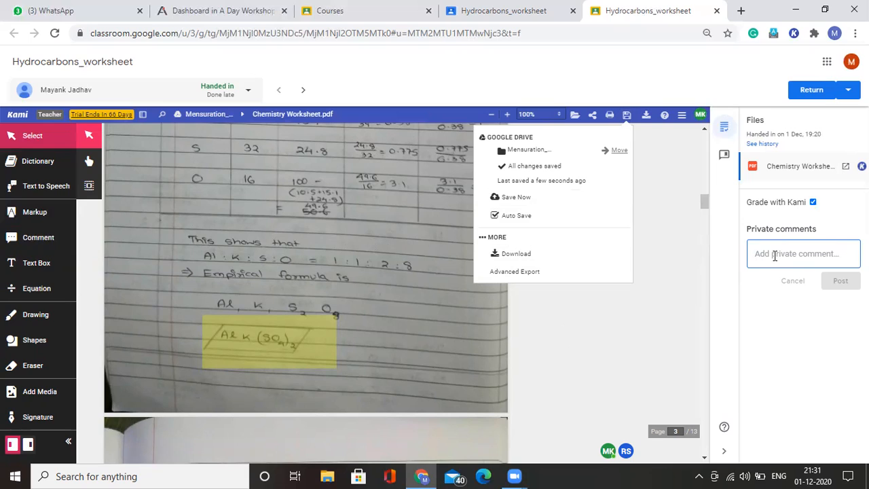
{"action": "type", "text": "Good"}
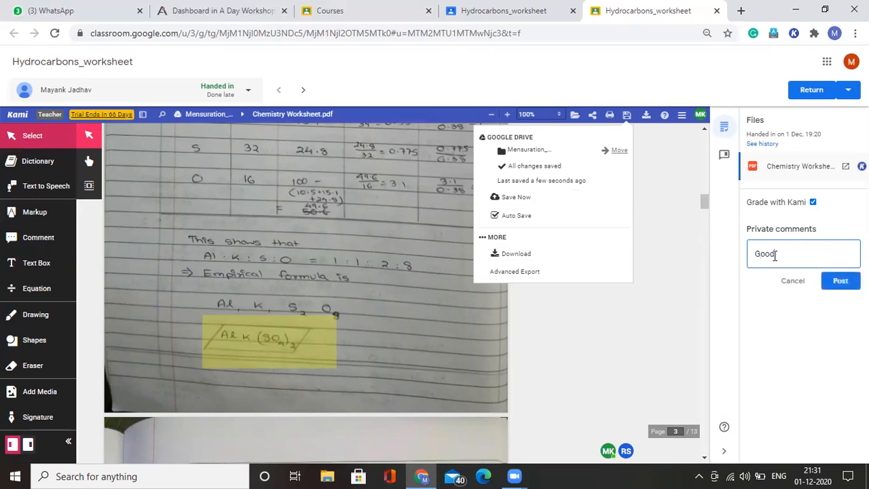
{"action": "type", "text": " work"}
{"action": "type", "text": "! pract"}
{"action": "type", "text": "se requir"}
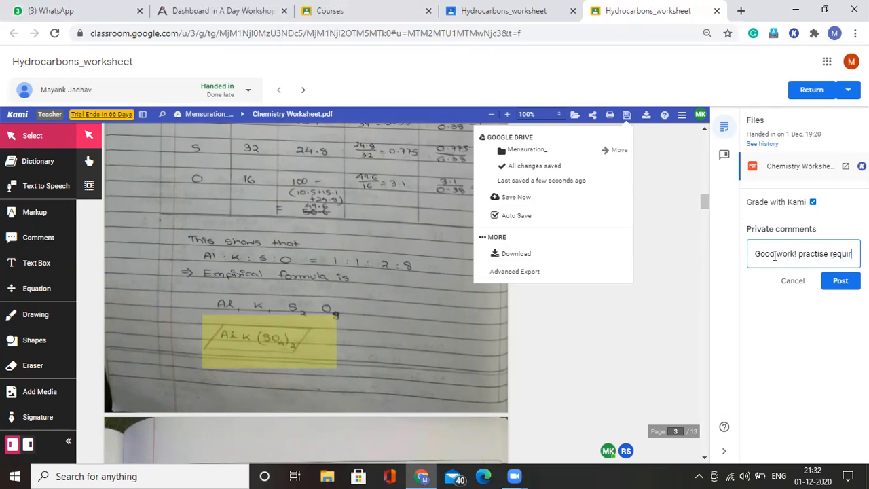
{"action": "type", "text": "ed in balancing "}
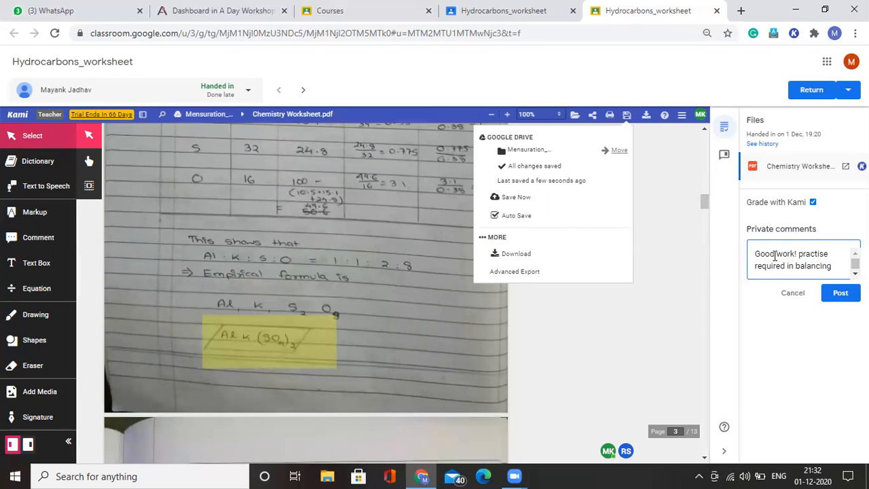
{"action": "type", "text": "of euations"}
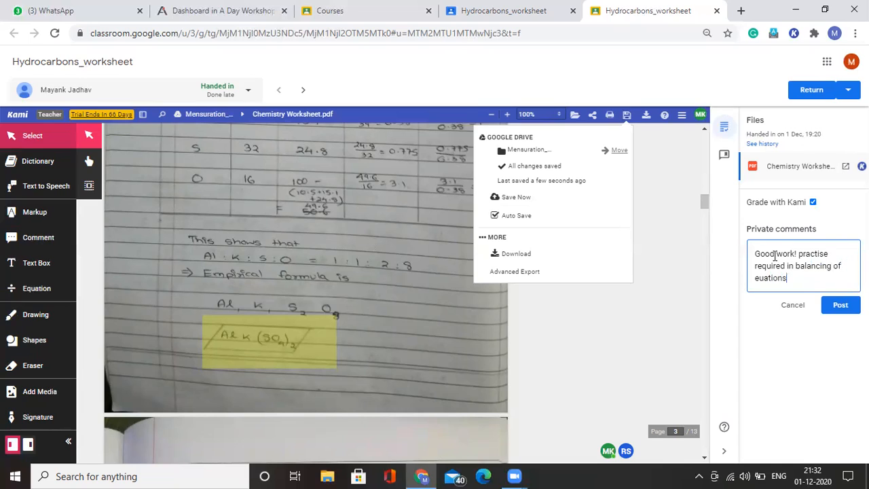
Correct the last word of the private comment to "equations" and post the comment.
{"action": "left_click", "coordinate": [765, 280]}
{"action": "key", "text": "BackSpace"}
{"action": "type", "text": "q"}
{"action": "left_click", "coordinate": [794, 279]}
{"action": "left_click", "coordinate": [765, 278]}
{"action": "type", "text": "u"}
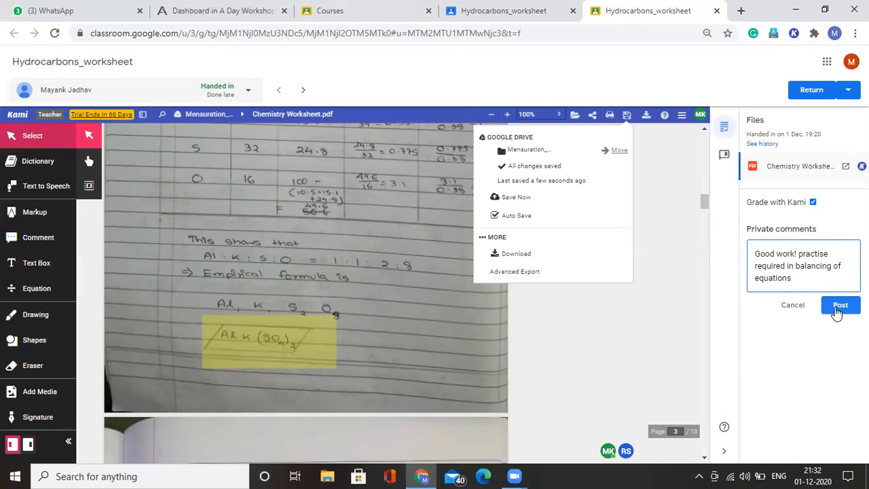
{"action": "left_click", "coordinate": [839, 307]}
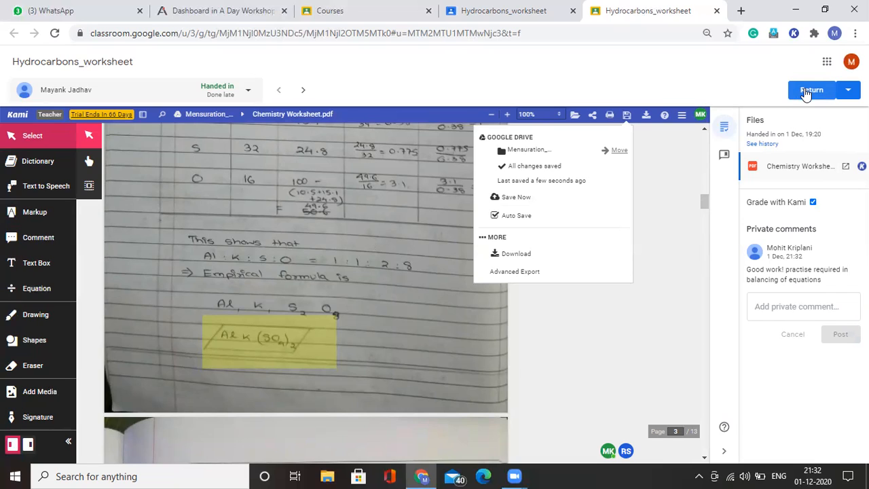
{"action": "left_click", "coordinate": [806, 92]}
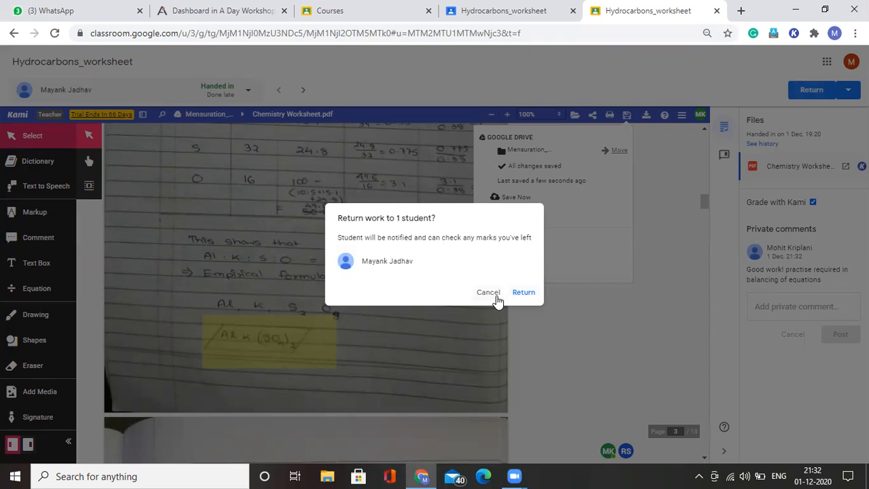
{"action": "left_click", "coordinate": [494, 298]}
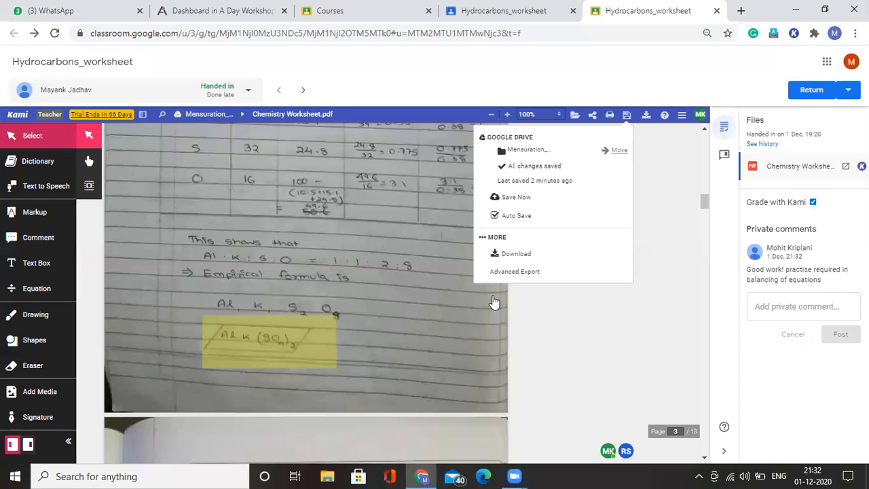
{"action": "left_click", "coordinate": [549, 309]}
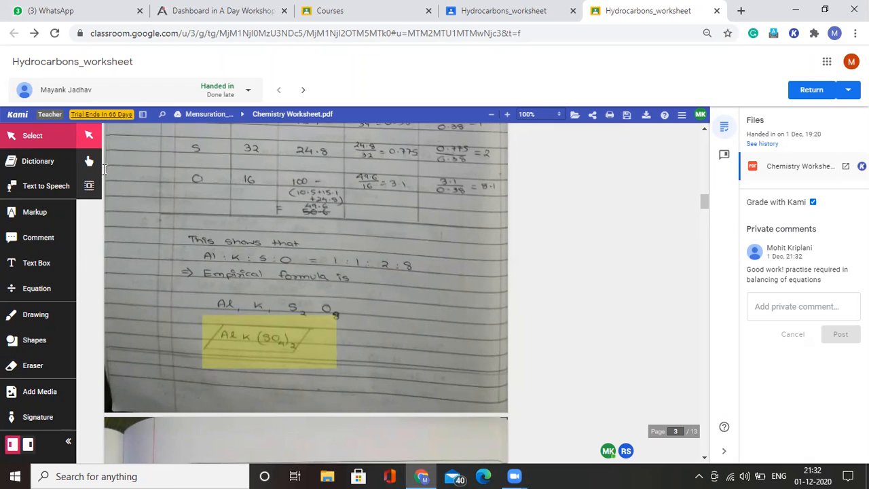
{"action": "left_click", "coordinate": [35, 218]}
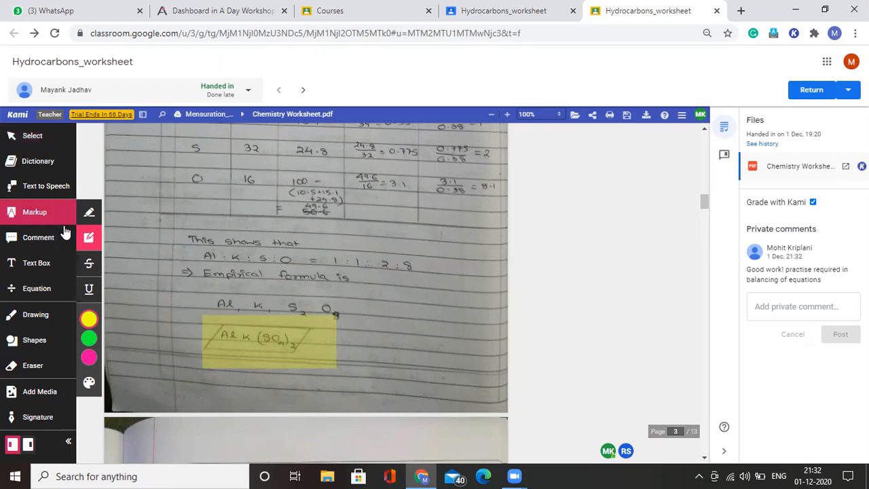
{"action": "left_click", "coordinate": [31, 263]}
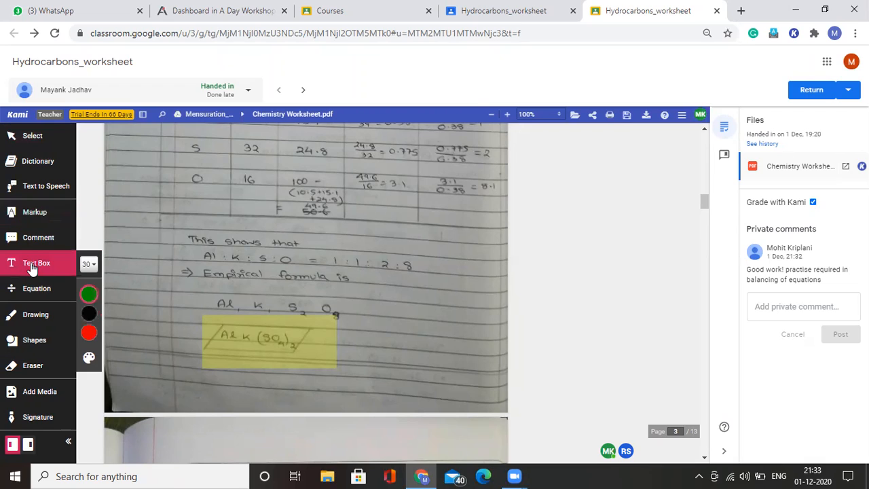
{"action": "left_click", "coordinate": [39, 318]}
{"action": "left_click", "coordinate": [39, 367]}
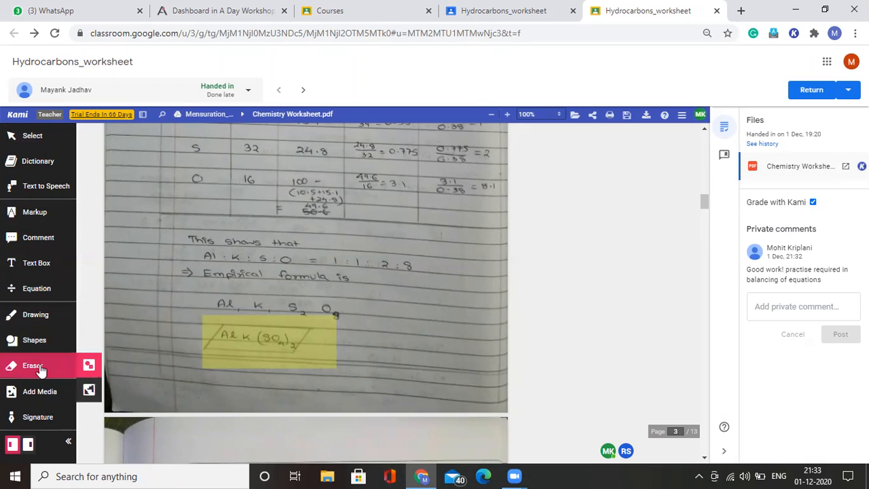
{"action": "left_click", "coordinate": [40, 417]}
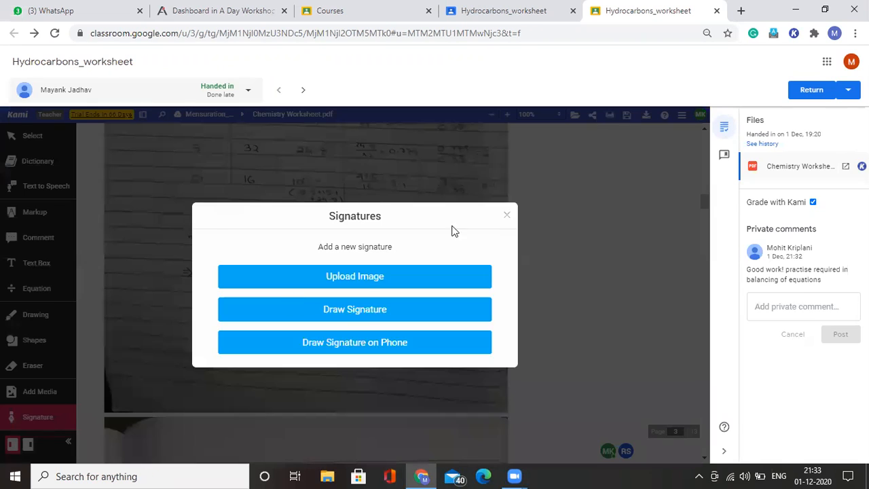
{"action": "left_click", "coordinate": [506, 150]}
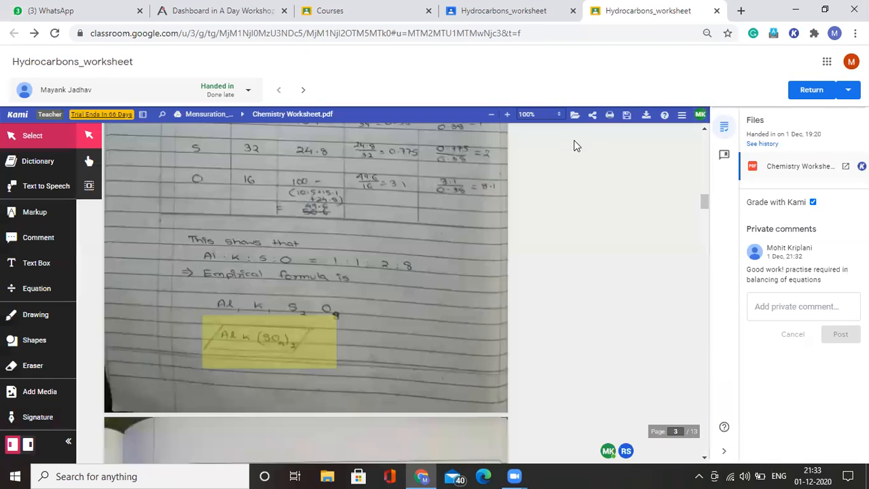
{"action": "left_click", "coordinate": [682, 114]}
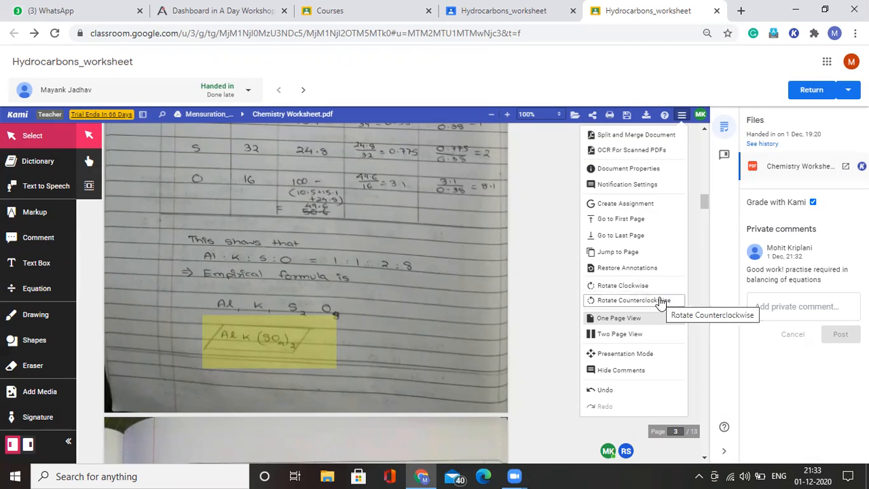
{"action": "left_click", "coordinate": [545, 329]}
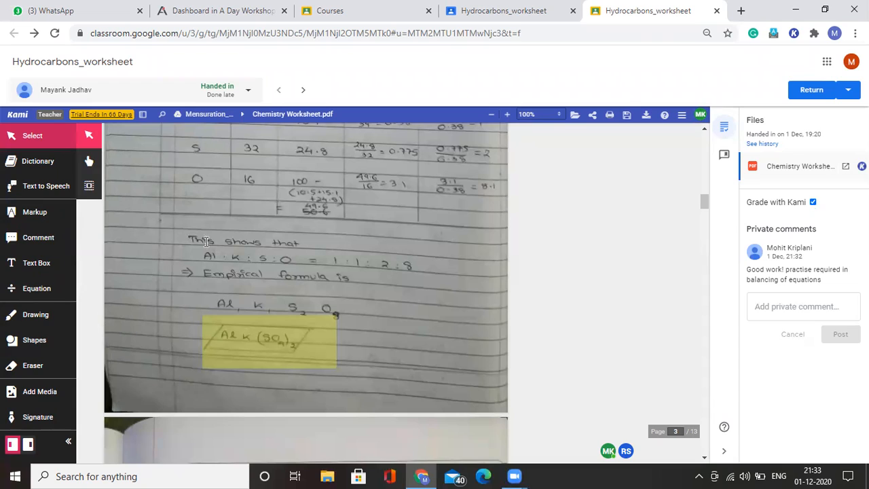
{"action": "left_click", "coordinate": [37, 214]}
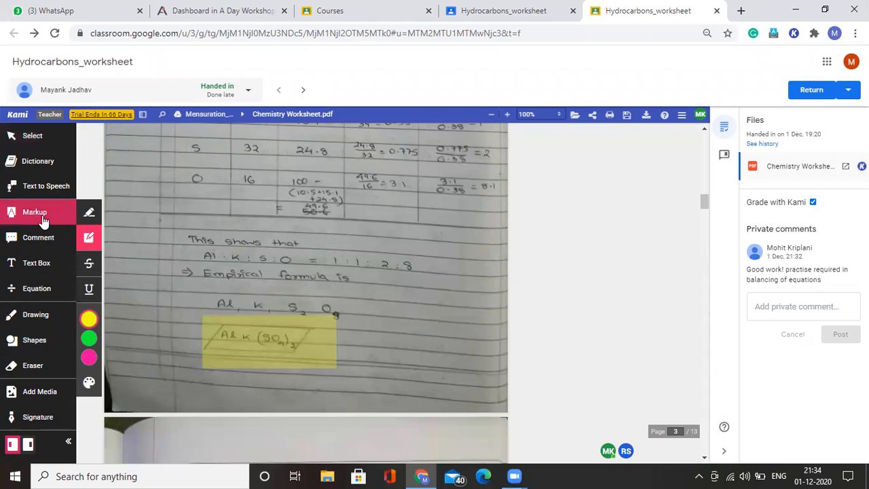
{"action": "left_click", "coordinate": [48, 265]}
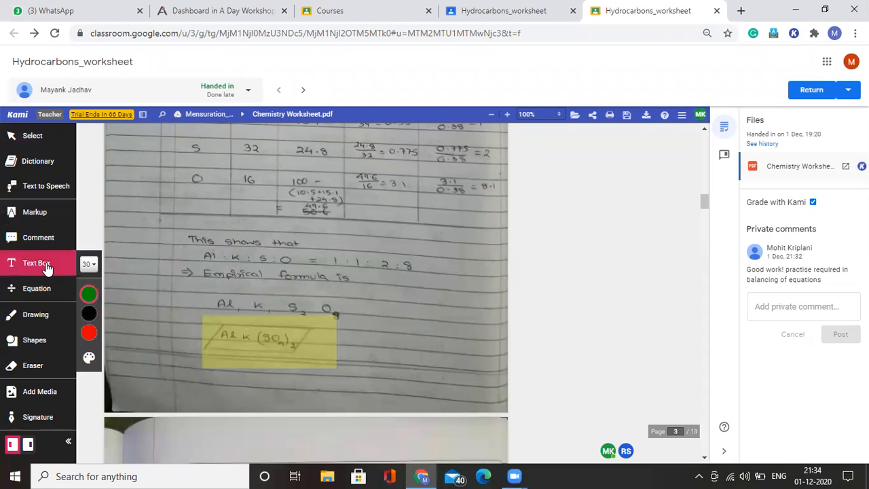
{"action": "left_click", "coordinate": [51, 318]}
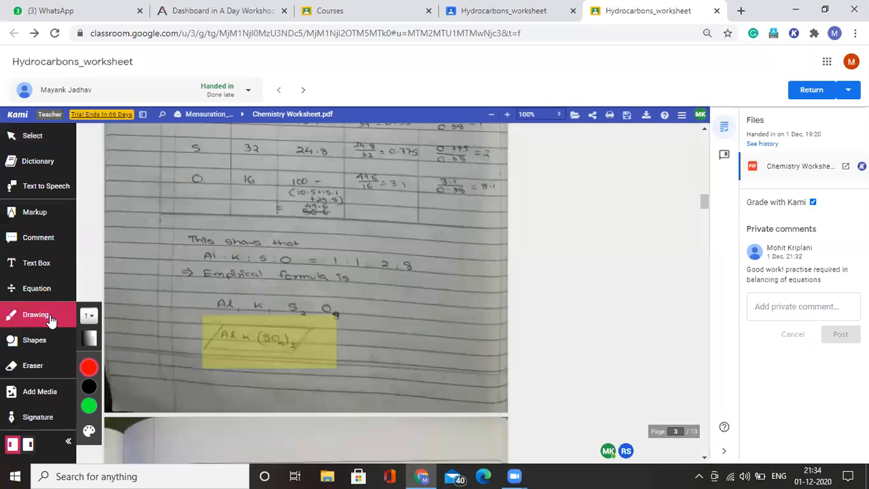
{"action": "left_click", "coordinate": [41, 366]}
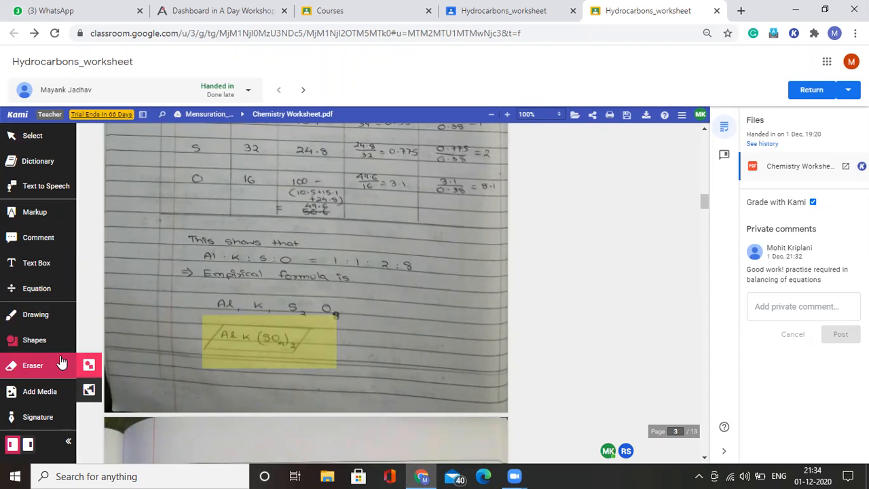
{"action": "left_click", "coordinate": [40, 417]}
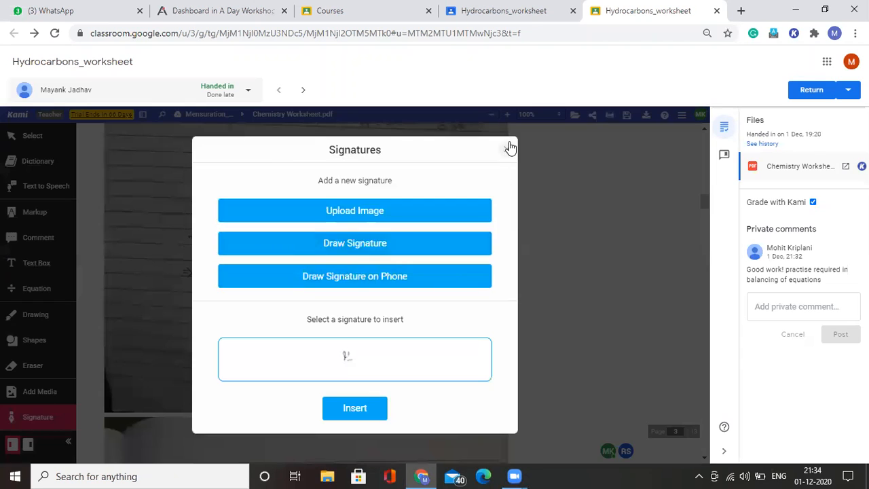
{"action": "left_click", "coordinate": [510, 148]}
{"action": "left_click", "coordinate": [684, 117]}
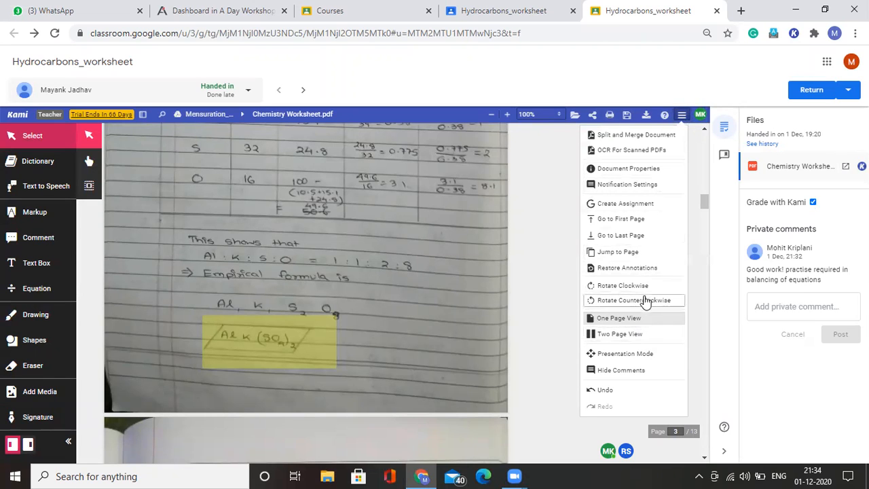
{"action": "left_click", "coordinate": [561, 285]}
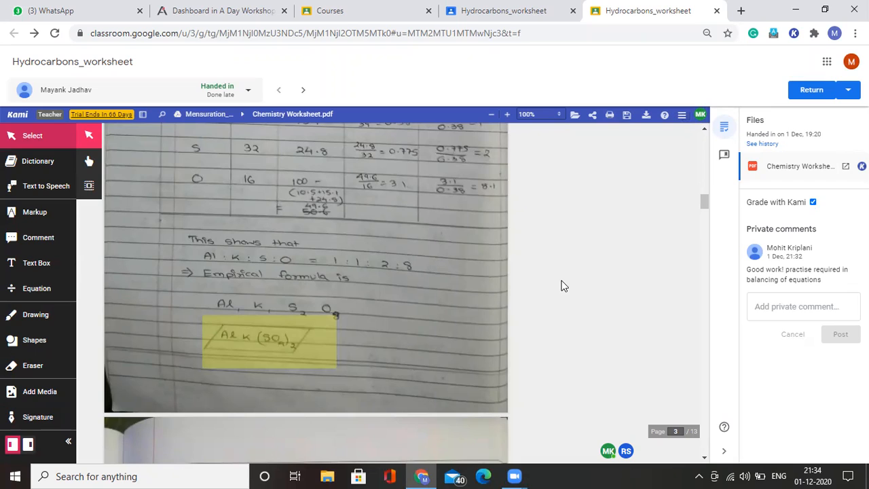
Check the worksheet's save status, then return the graded work to the student and confirm.
{"action": "left_click", "coordinate": [627, 116]}
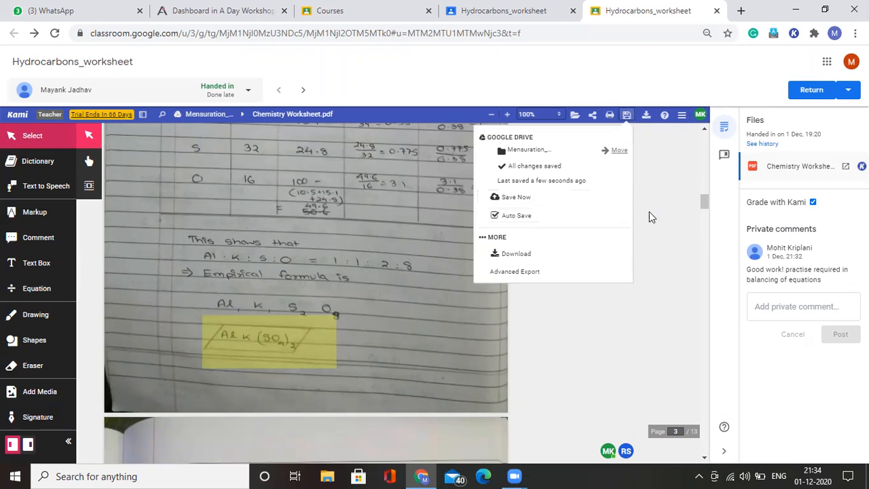
{"action": "left_click", "coordinate": [814, 91]}
{"action": "left_click", "coordinate": [517, 293]}
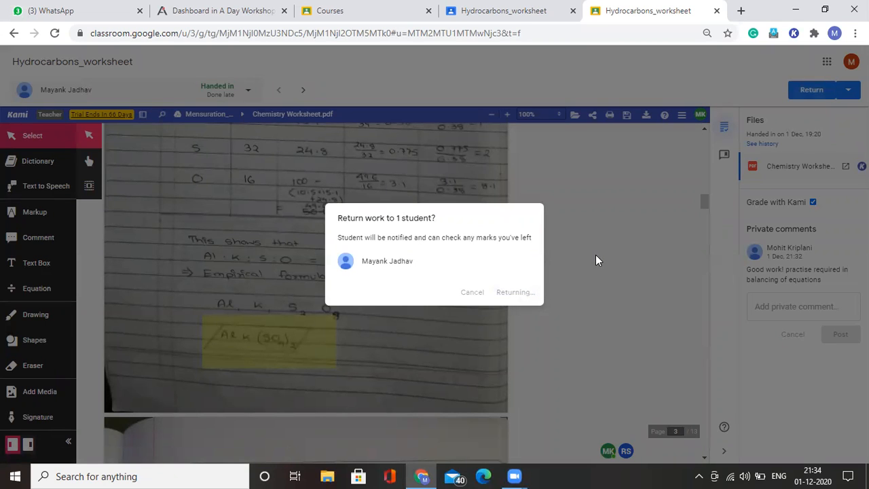